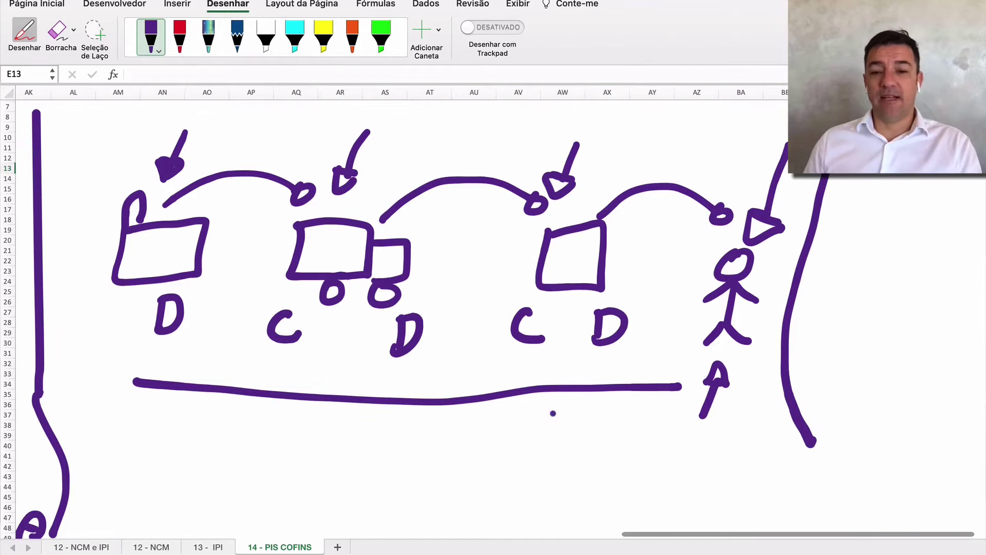
# Leave ink drawing mode and select cell BH8 in the blank area beyond the supply chain sketch.
pyautogui.hscroll(15, 478, 337)
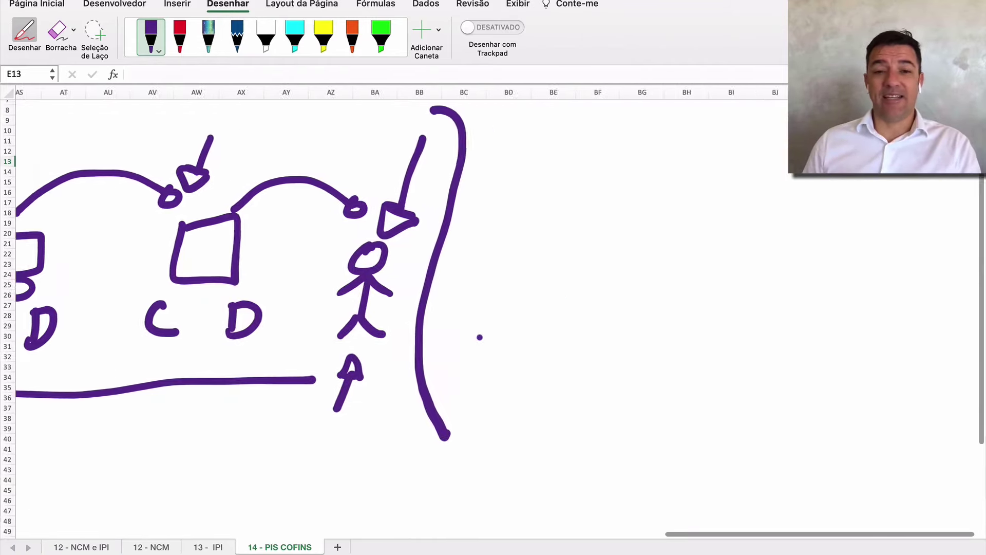
pyautogui.scroll(3, 478, 337)
pyautogui.hscroll(5, 478, 337)
pyautogui.scroll(-3, 478, 337)
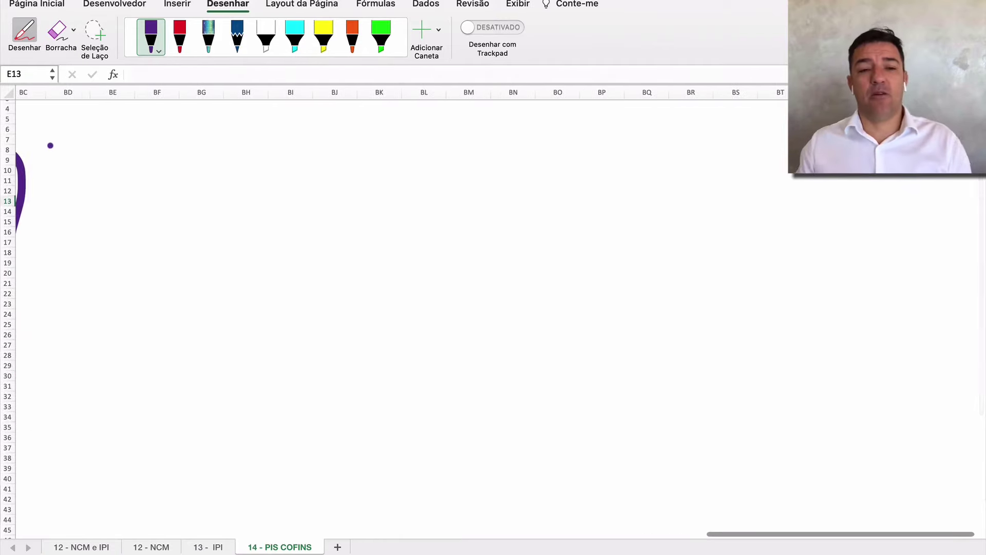
pyautogui.press('Escape')
pyautogui.click(139, 172)
pyautogui.click(167, 200)
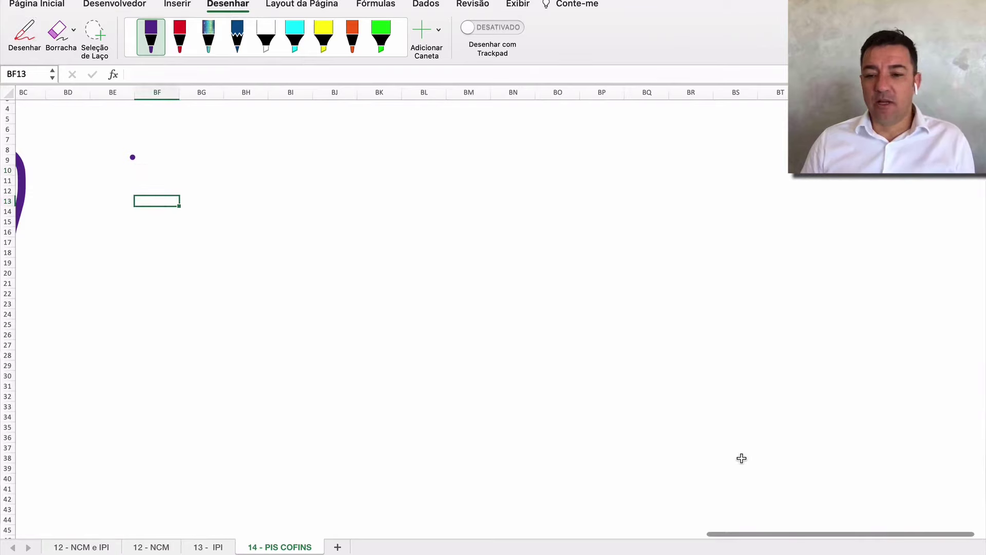
pyautogui.hscroll(-15, 394, 308)
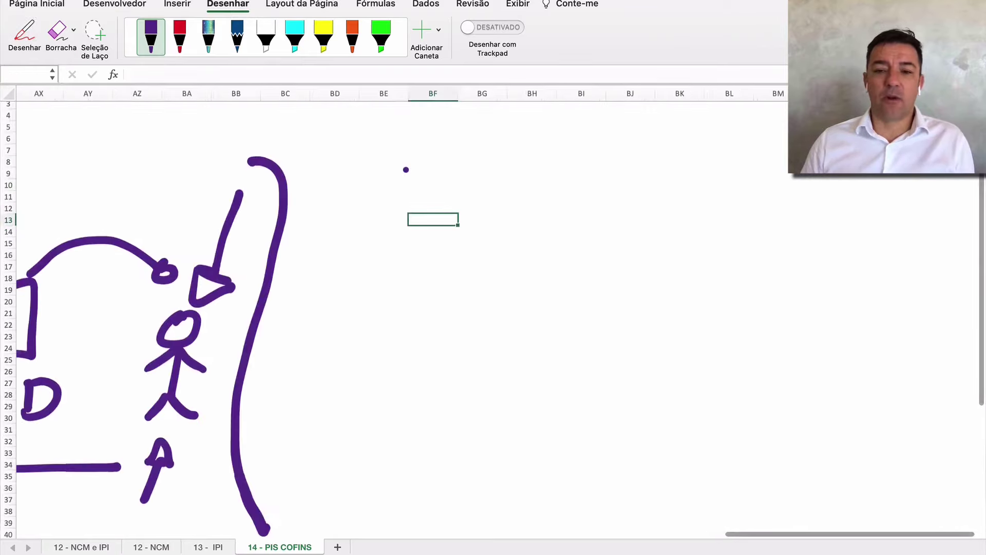
pyautogui.hscroll(-5, 394, 308)
pyautogui.hscroll(-5, 394, 309)
pyautogui.hscroll(20, 819, 294)
pyautogui.hscroll(2, 818, 295)
pyautogui.click(249, 202)
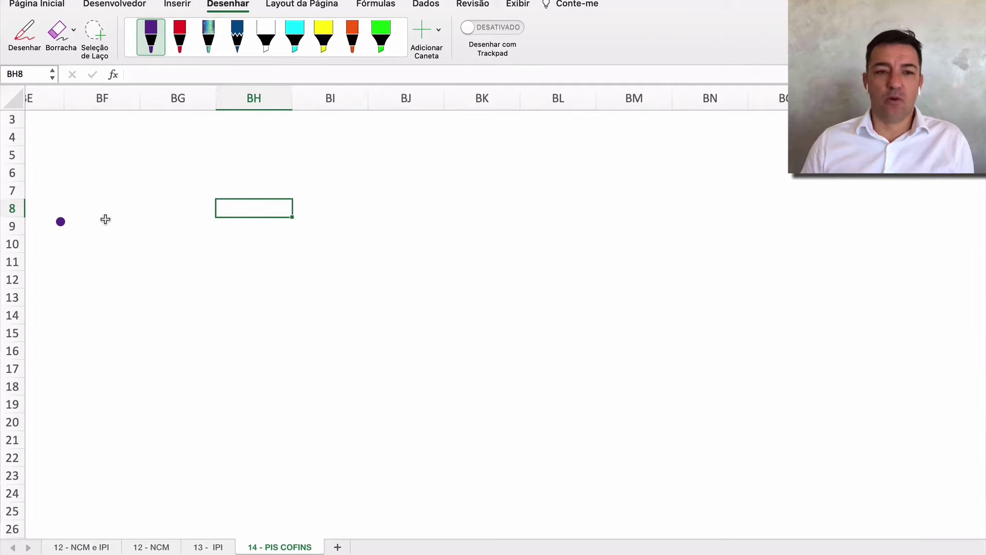
pyautogui.scroll(1, 97, 215)
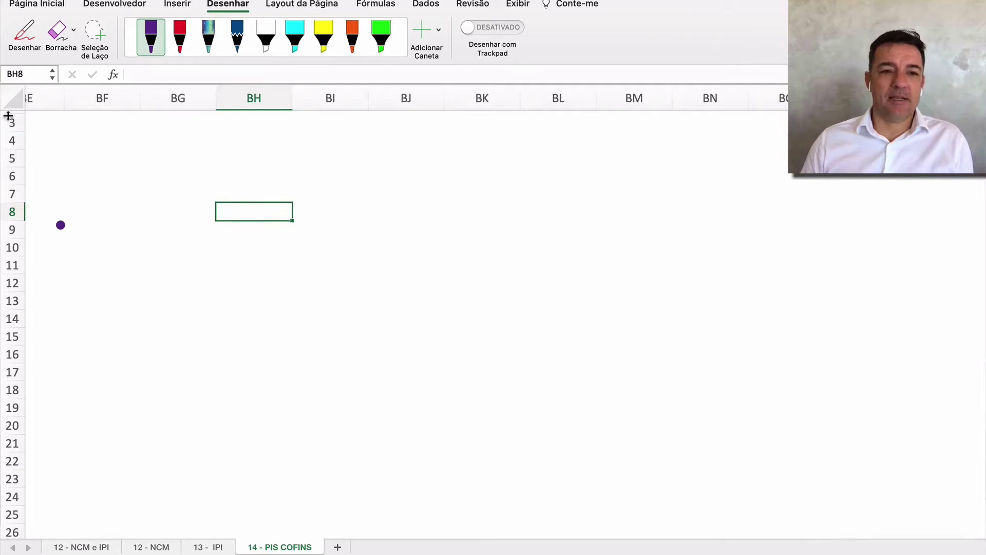
pyautogui.scroll(-1, 268, 207)
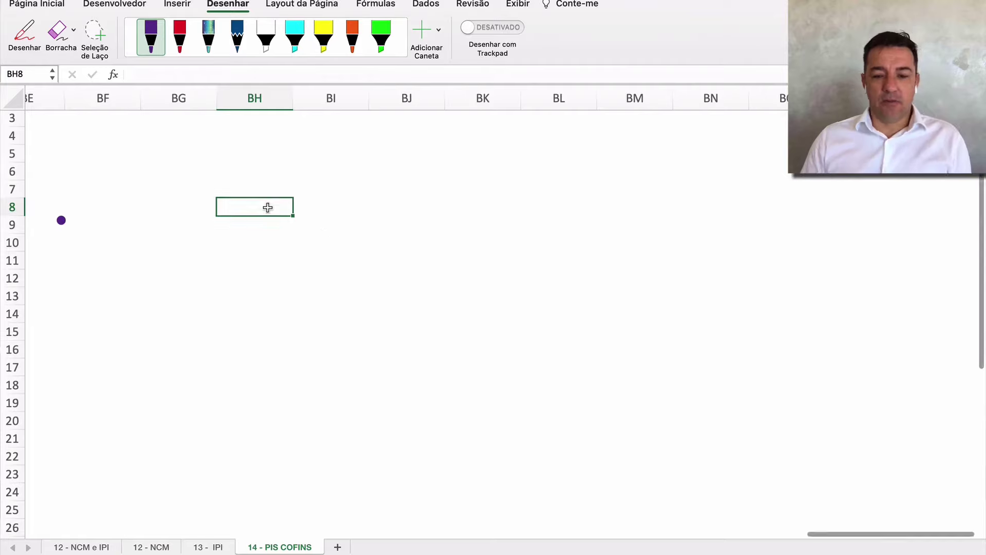
pyautogui.write('Preço')
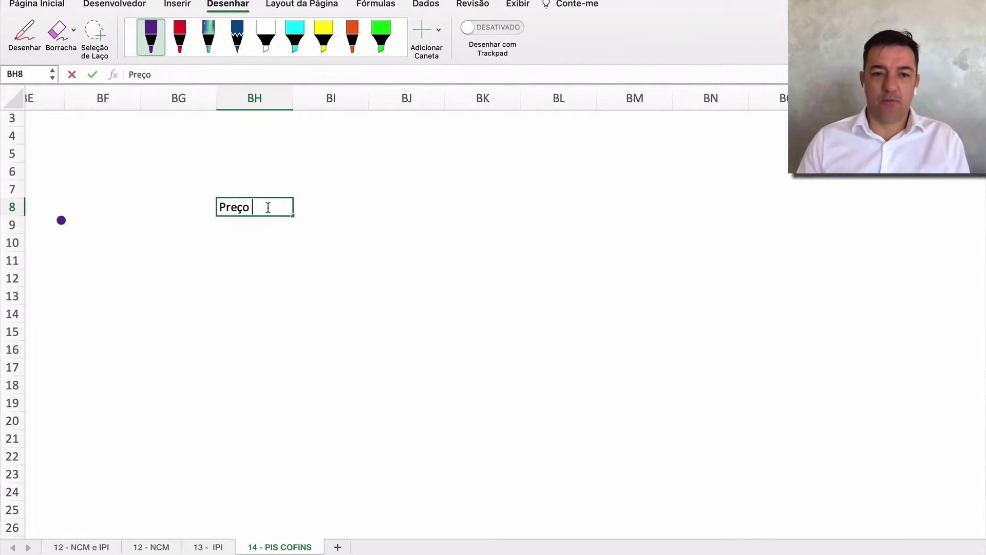
pyautogui.press('BackSpace')
pyautogui.press('BackSpace')
pyautogui.press('BackSpace')
pyautogui.press('BackSpace')
# Enter the label "Custo" in BH8 and the value 50 in BI8.
pyautogui.write('Custo')
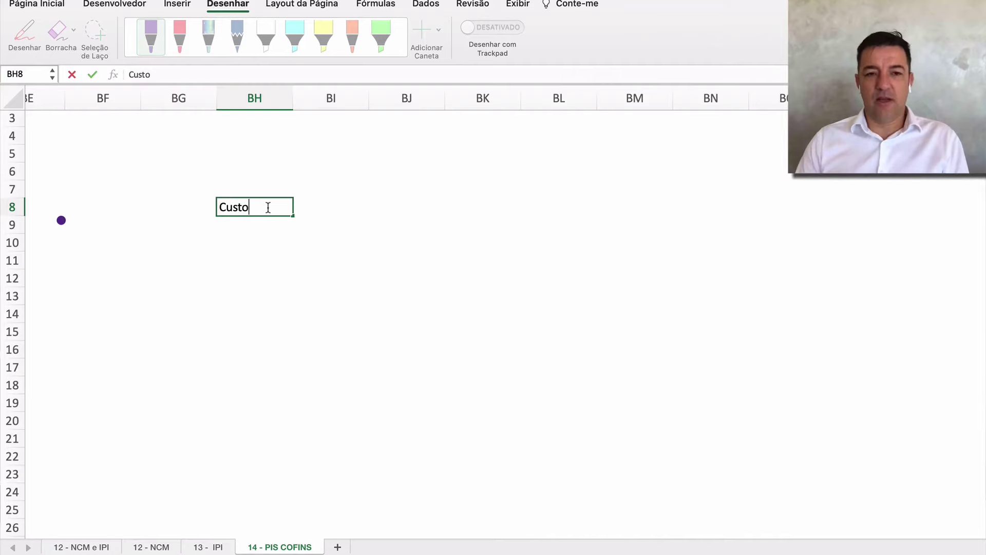
pyautogui.press('Tab')
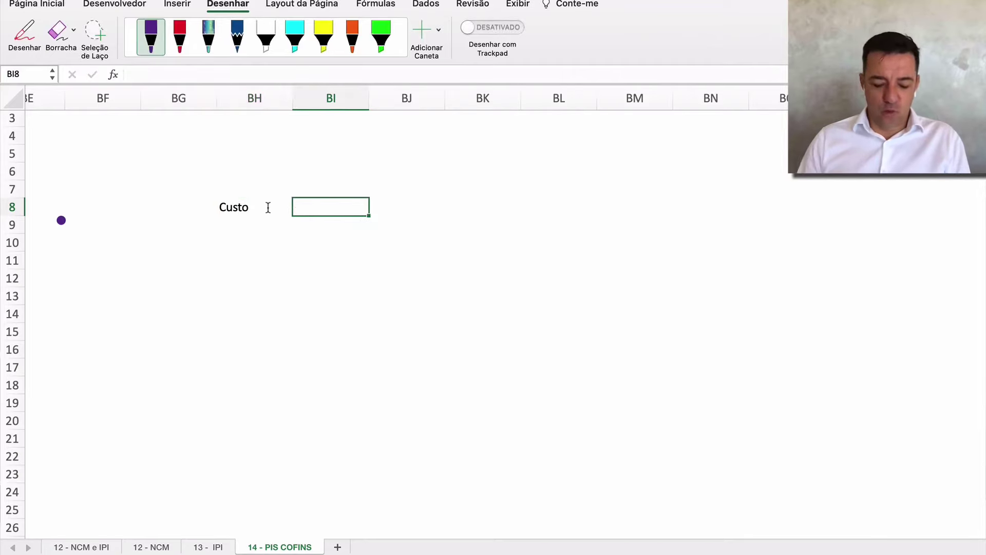
pyautogui.write('50')
pyautogui.press('Return')
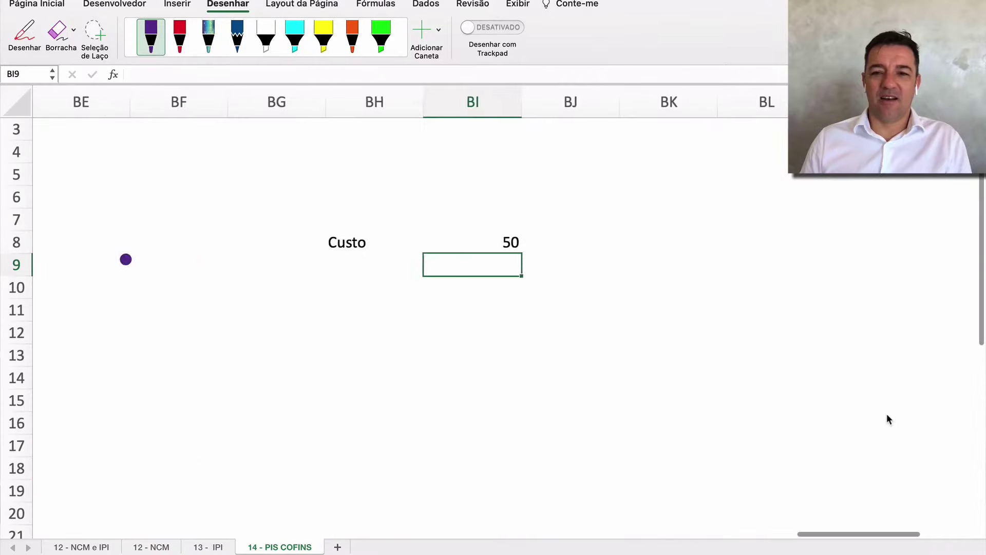
# Add the label "Margem" in BH9 and set its value in BI9 to 50%.
pyautogui.hscroll(5, 886, 414)
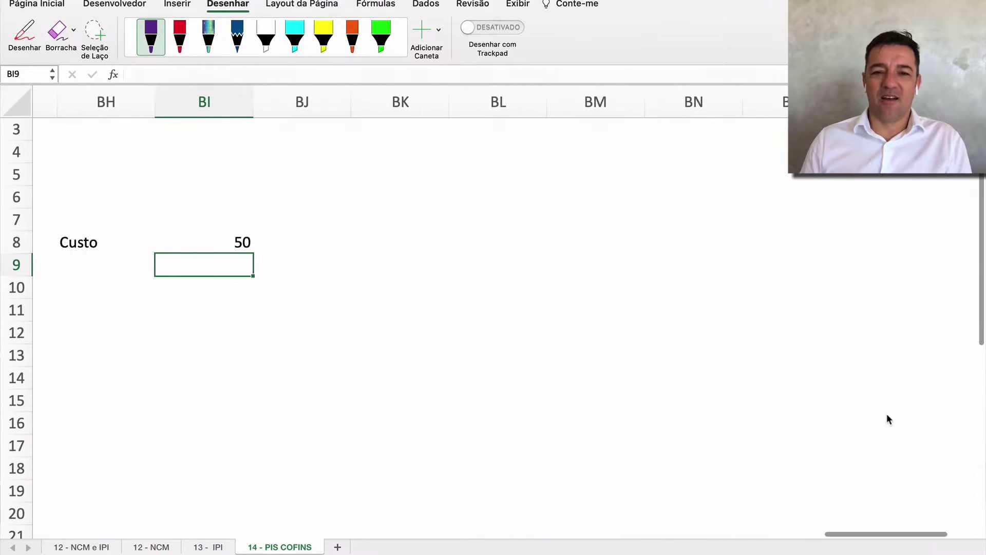
pyautogui.hscroll(-2, 312, 332)
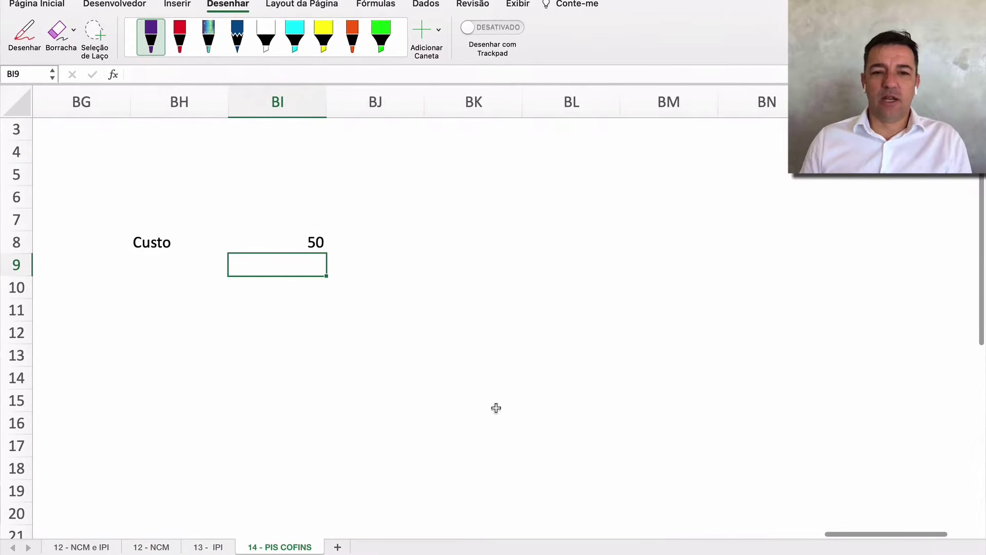
pyautogui.scroll(1, 394, 308)
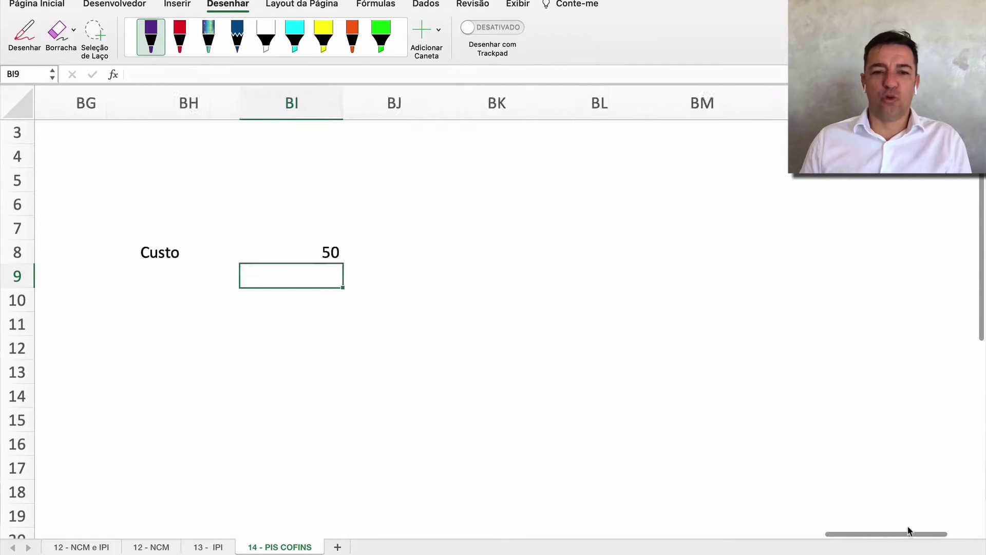
pyautogui.scroll(-3, 479, 328)
pyautogui.hscroll(-1, 349, 314)
pyautogui.hscroll(-1, 353, 315)
pyautogui.scroll(1, 354, 315)
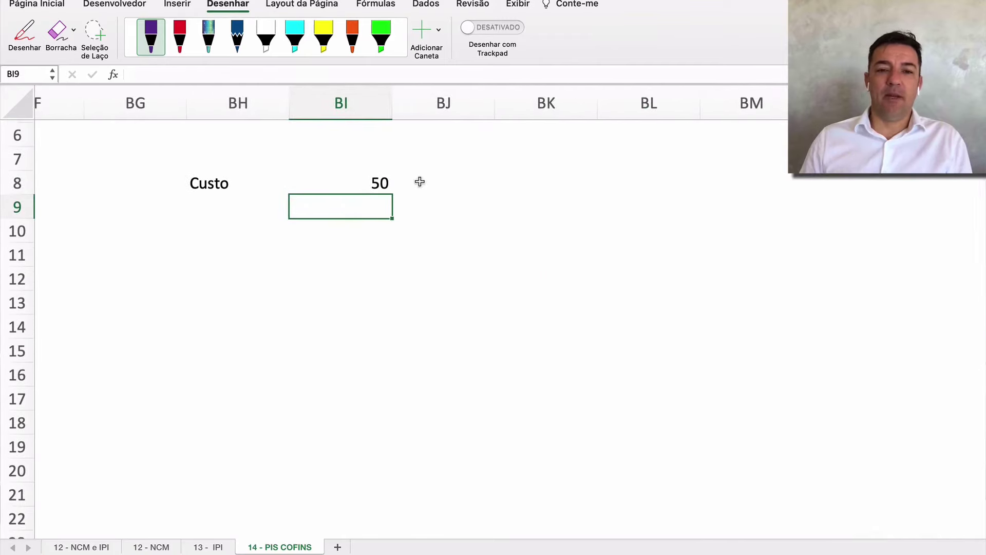
pyautogui.click(221, 210)
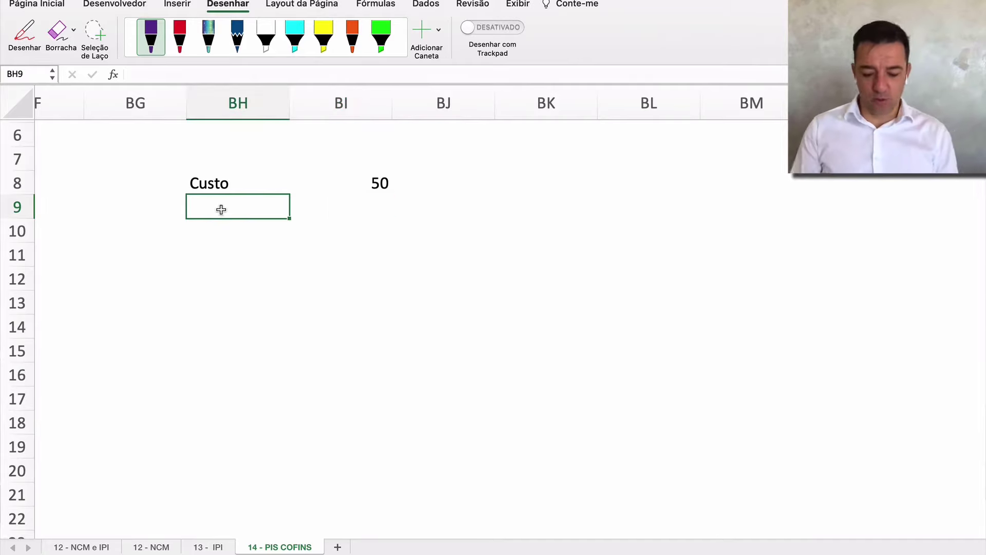
pyautogui.write('Margem')
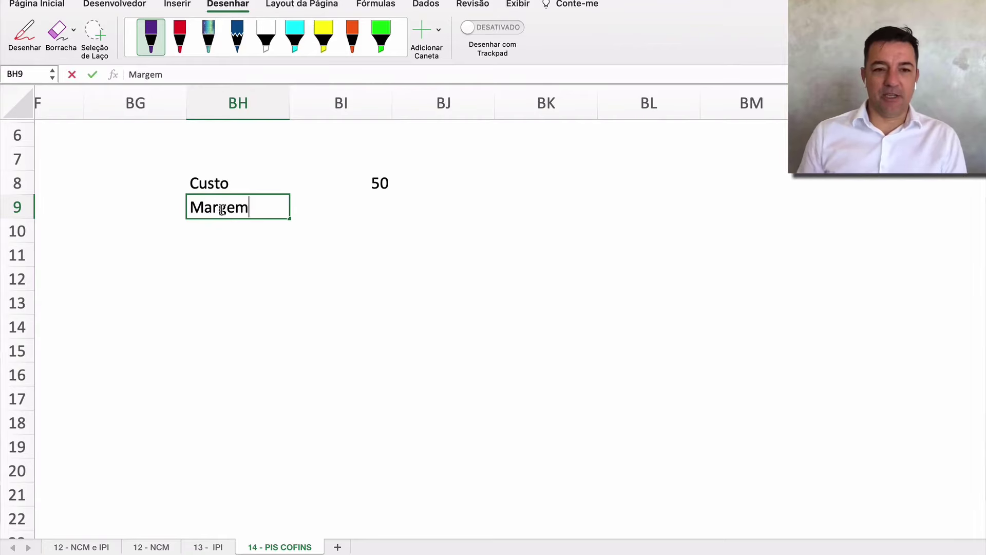
pyautogui.press('Tab')
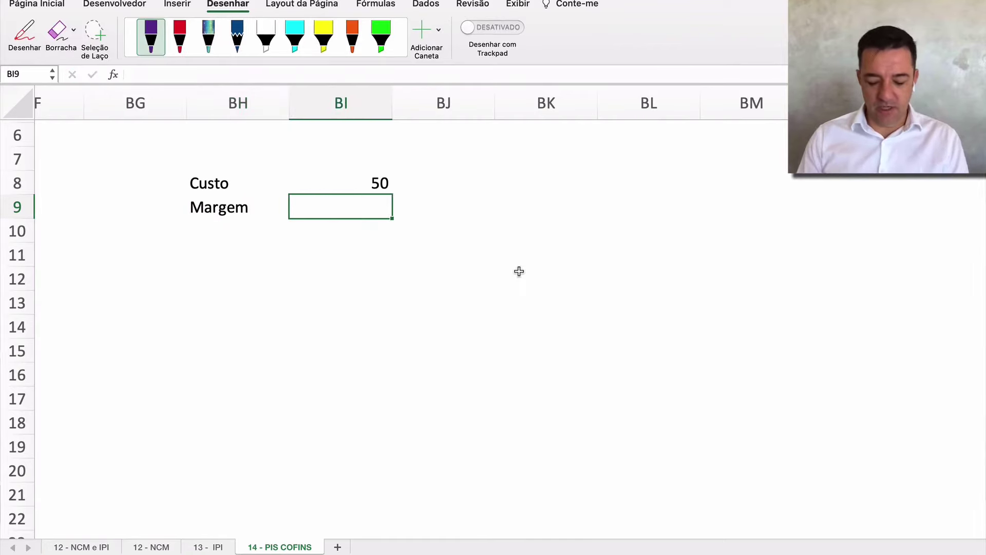
pyautogui.write('50%')
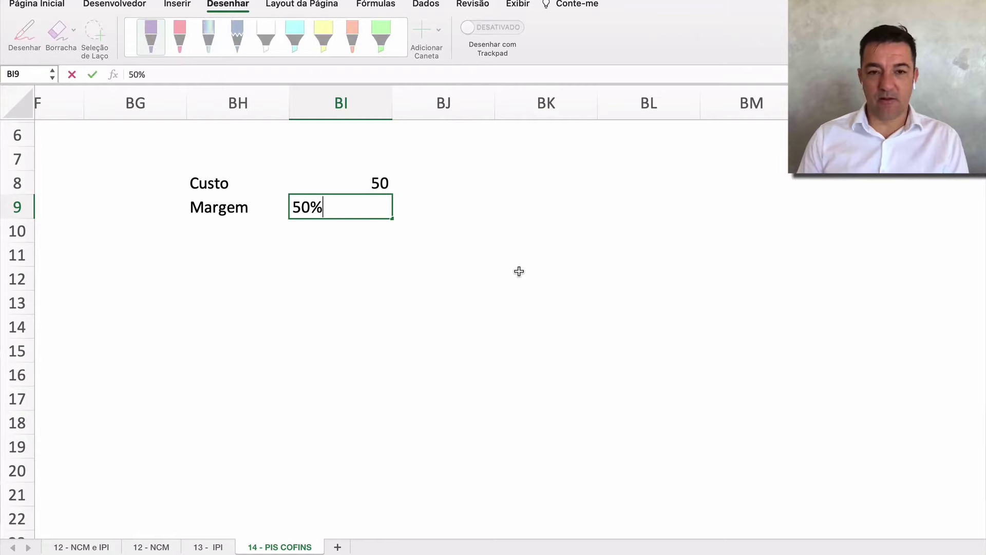
pyautogui.press('Return')
# Label cell BH10, under Margem, as "PV s/ impostos".
pyautogui.press('Left')
pyautogui.write('PV')
pyautogui.press('Tab')
pyautogui.press('Left')
pyautogui.press('F2')
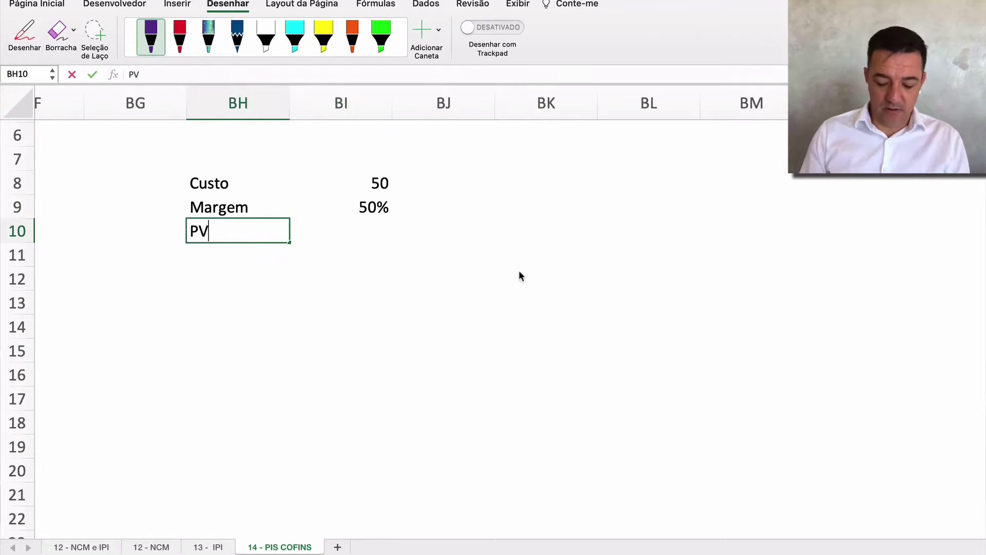
pyautogui.write('s/ impostos')
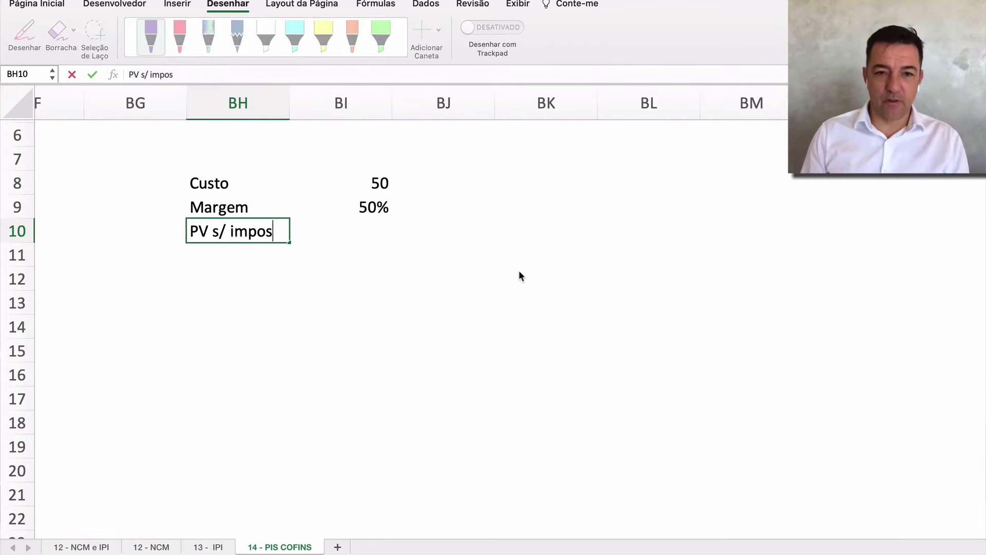
pyautogui.press('Tab')
# Calculate the price without taxes in BI10 with the formula =BI8/(1-BI9).
pyautogui.write('=')
pyautogui.press('Down')
pyautogui.press('Up')
pyautogui.press('Up')
pyautogui.press('Up')
pyautogui.write('/(1-')
pyautogui.press('Up')
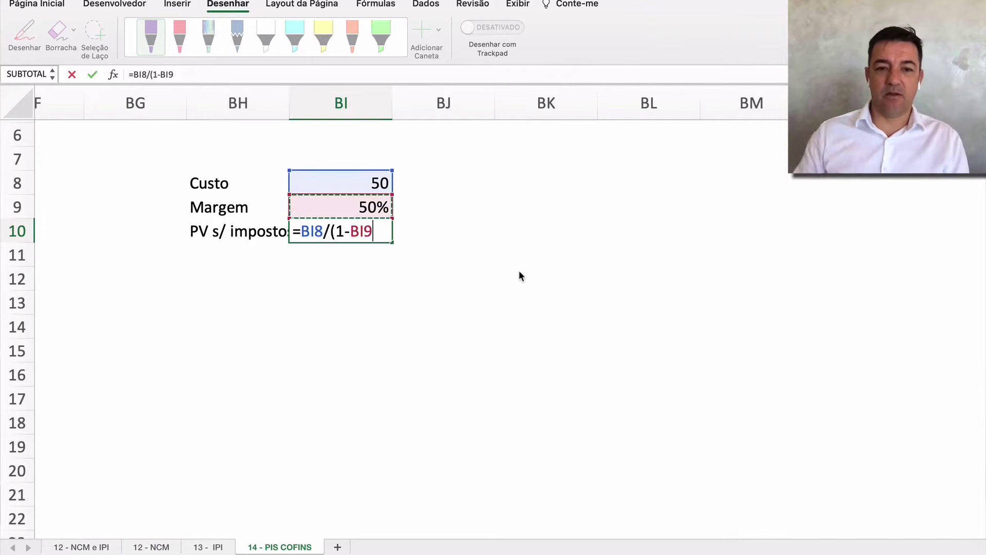
pyautogui.write(')')
pyautogui.press('Return')
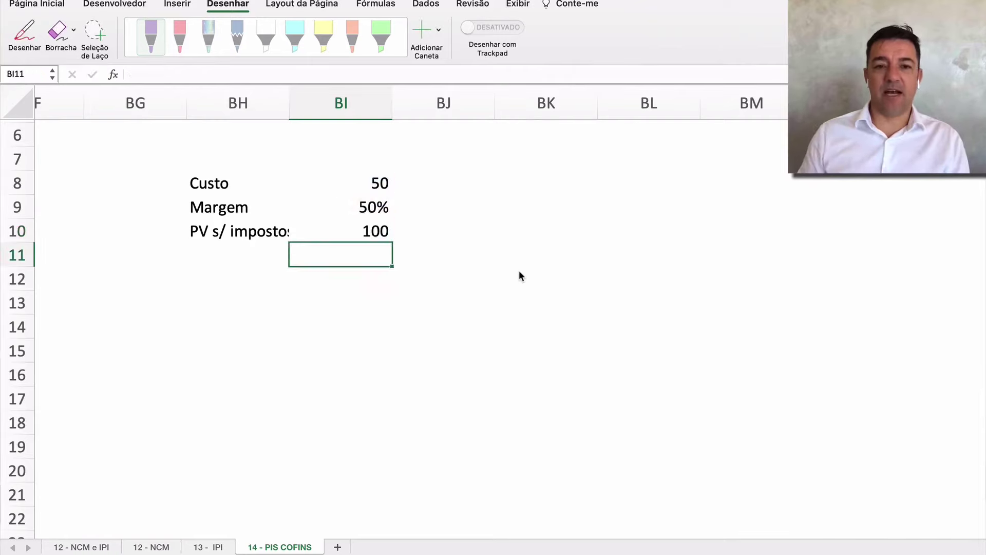
# Widen column BH so that the label "PV s/ impostos" fits completely.
pyautogui.moveTo(288, 102); pyautogui.dragTo(331, 102)
pyautogui.click(416, 221)
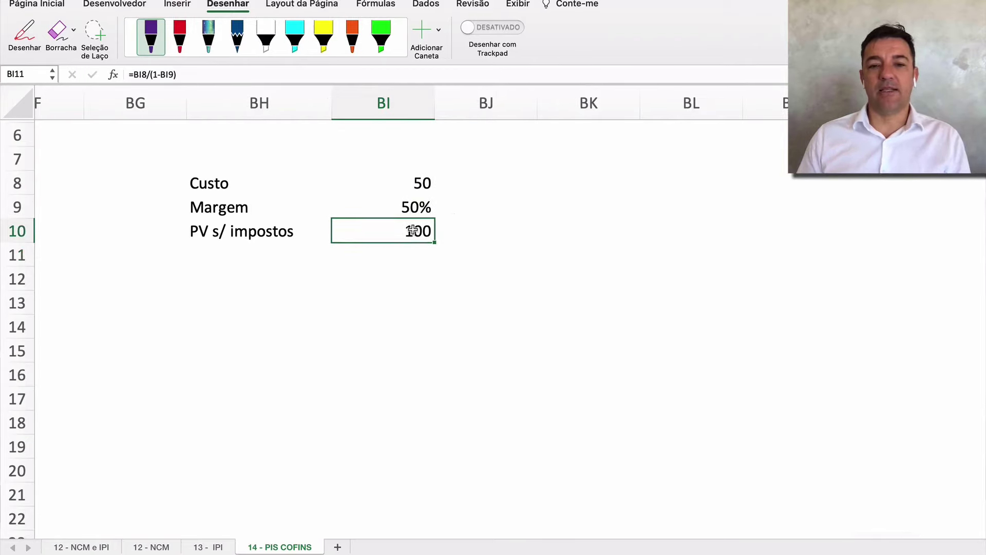
pyautogui.click(414, 207)
# Add the label "PIS/COFINS" in BH11 with the rate 9,25% in BI11.
pyautogui.click(197, 252)
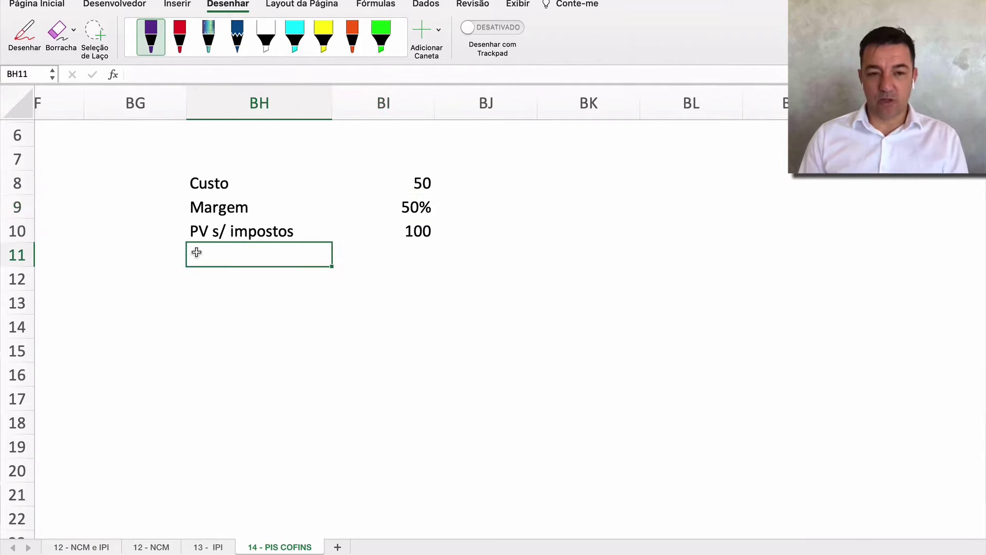
pyautogui.write('PIS/COFINS')
pyautogui.press('Tab')
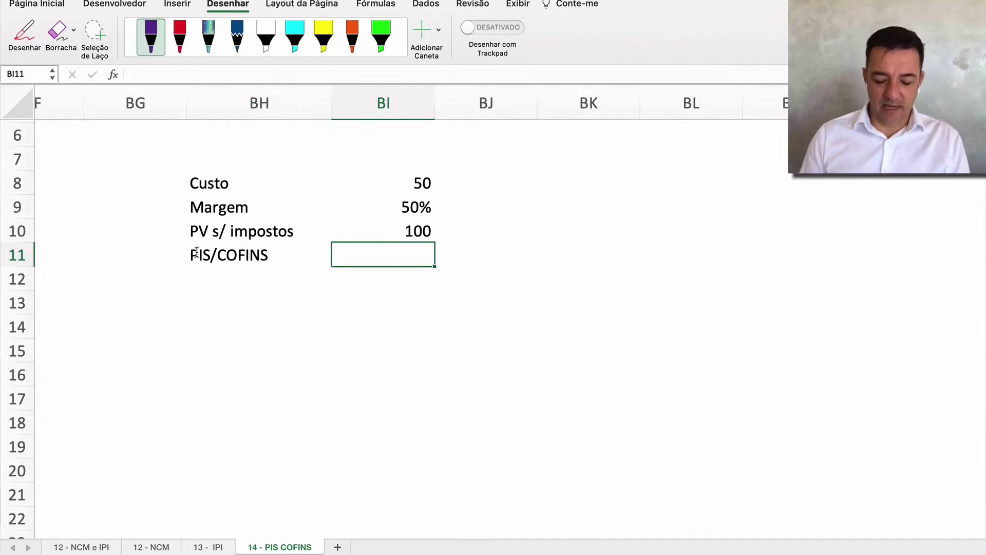
pyautogui.write('9')
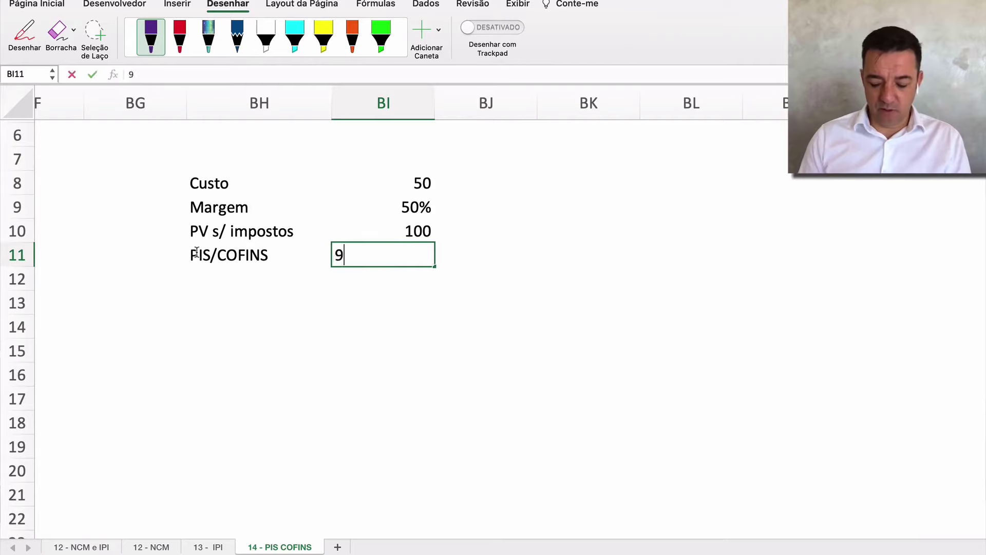
pyautogui.write(',25%')
pyautogui.press('Return')
# Label cell BH12, under PIS/COFINS, as "PV c/ impostos".
pyautogui.press('Up')
pyautogui.click(197, 256)
pyautogui.press('Return')
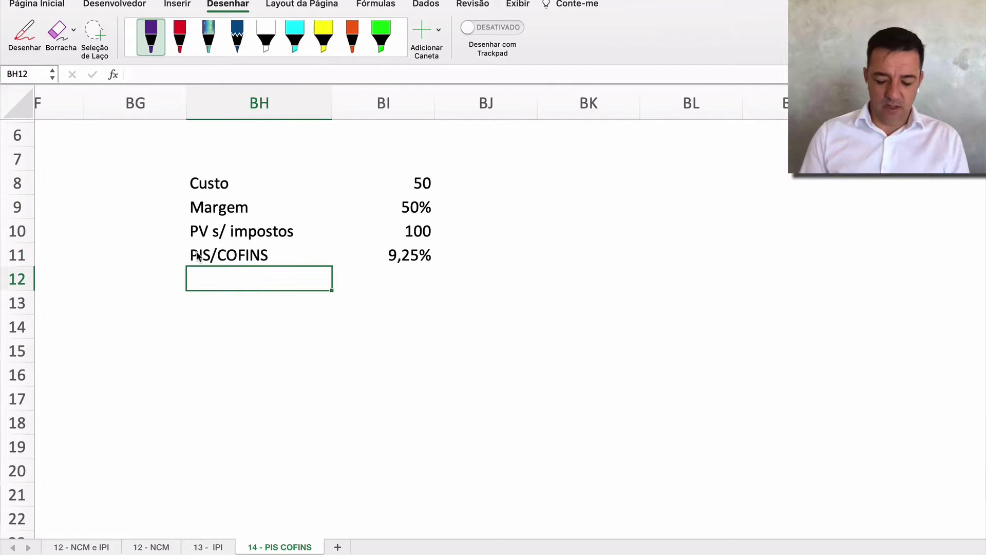
pyautogui.write('PV c')
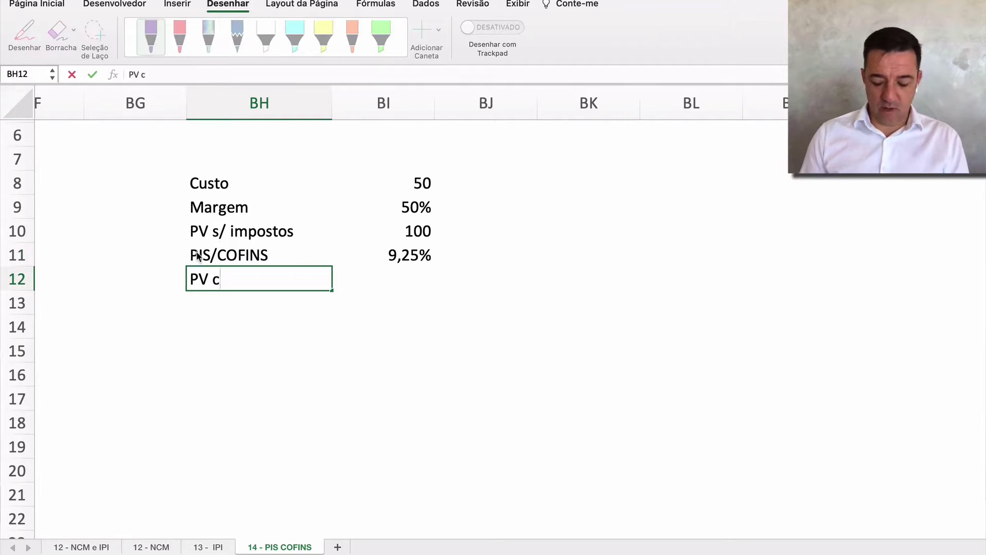
pyautogui.write('/ impostos')
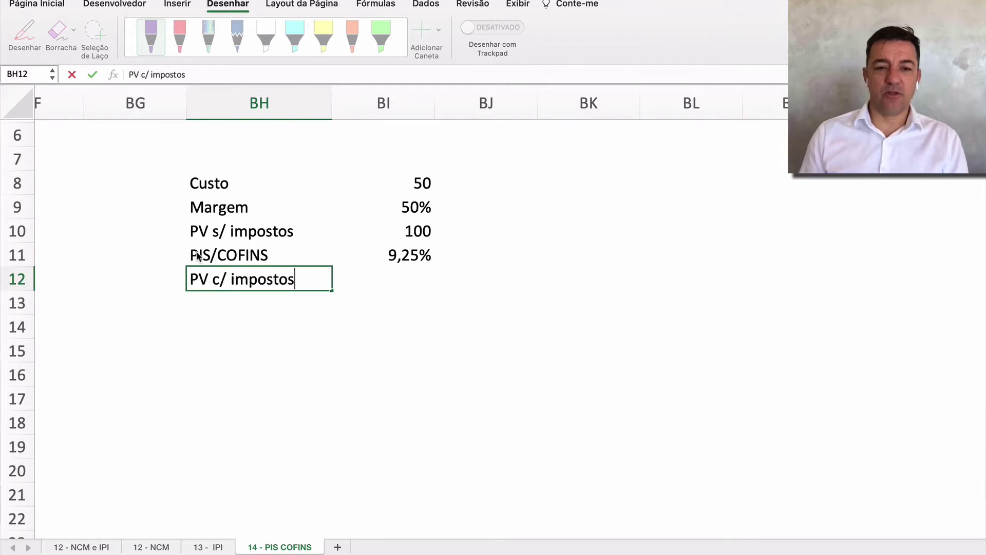
pyautogui.press('Tab')
# Calculate the price with taxes in BI12 with the formula =BI10/(1-BI11).
pyautogui.write('=')
pyautogui.press('Up')
pyautogui.press('Up')
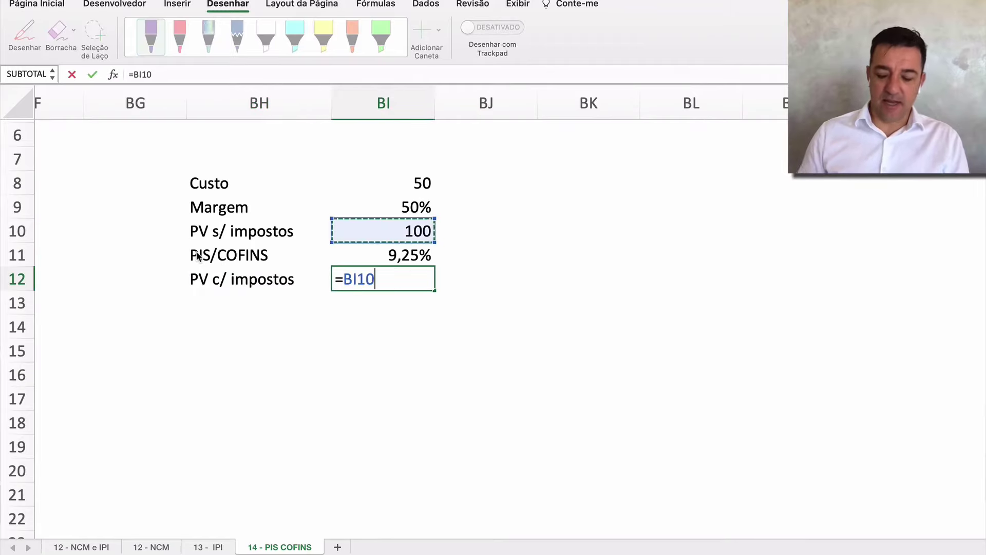
pyautogui.write('/(1-')
pyautogui.press('Up')
pyautogui.write(')')
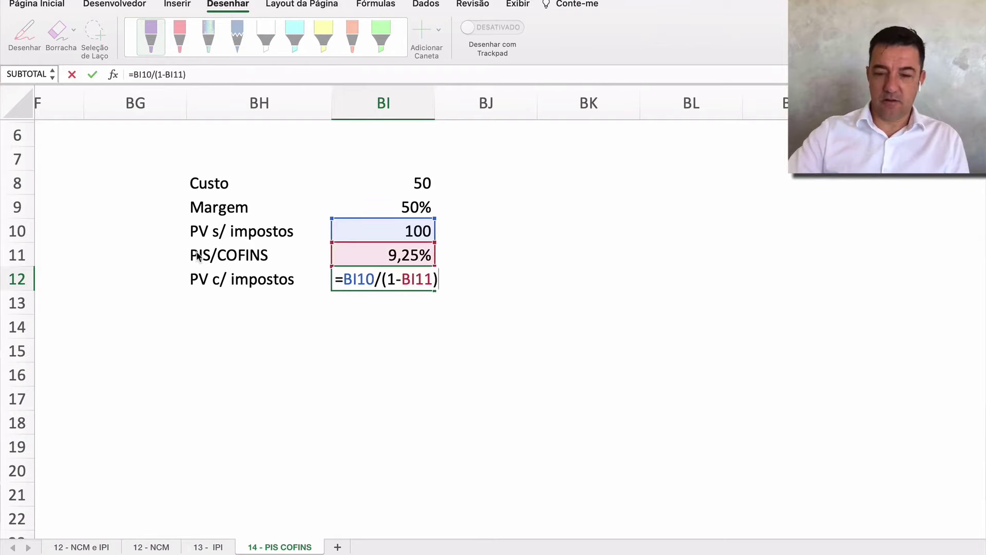
pyautogui.press('Return')
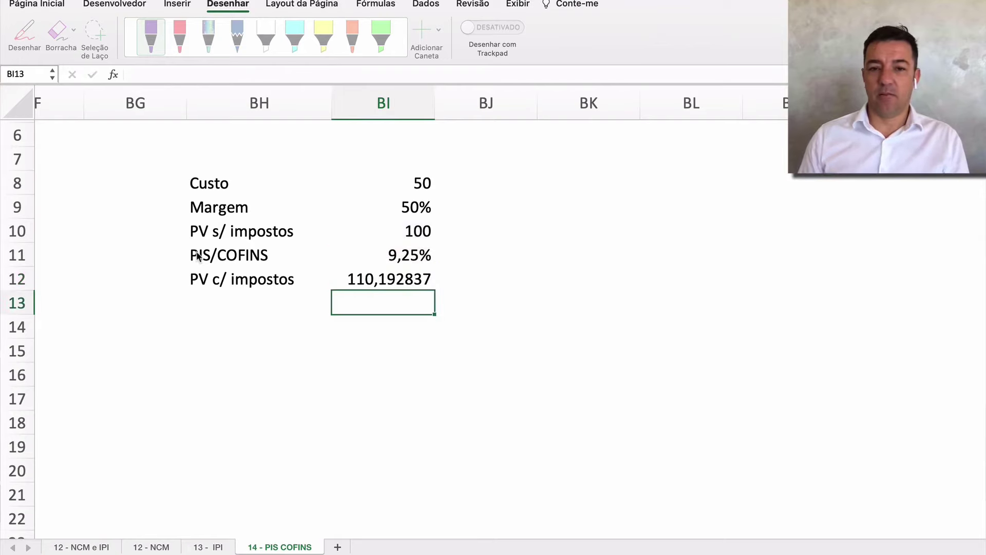
# Show the price with taxes in BI12 with two decimal places.
pyautogui.press('Up')
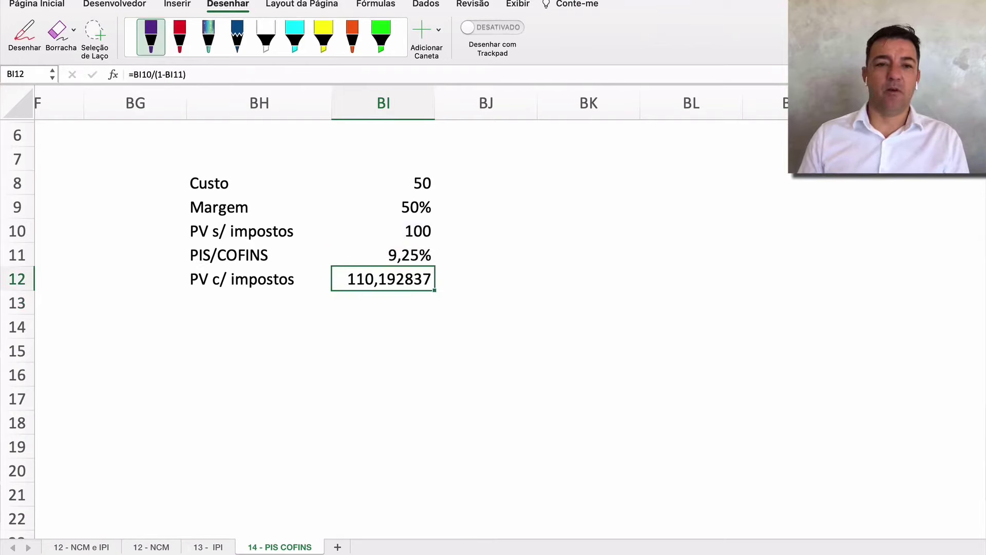
pyautogui.click(34, 5)
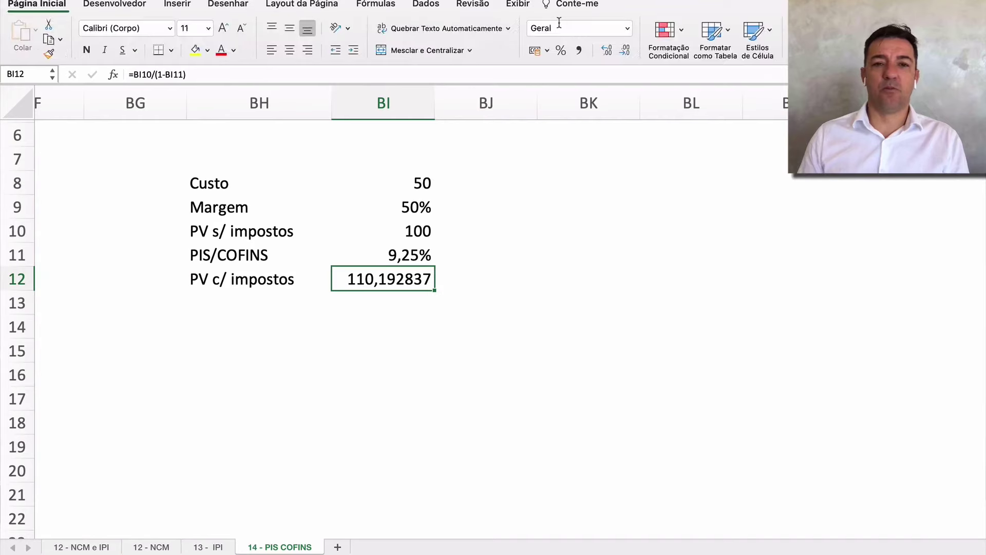
pyautogui.click(624, 50)
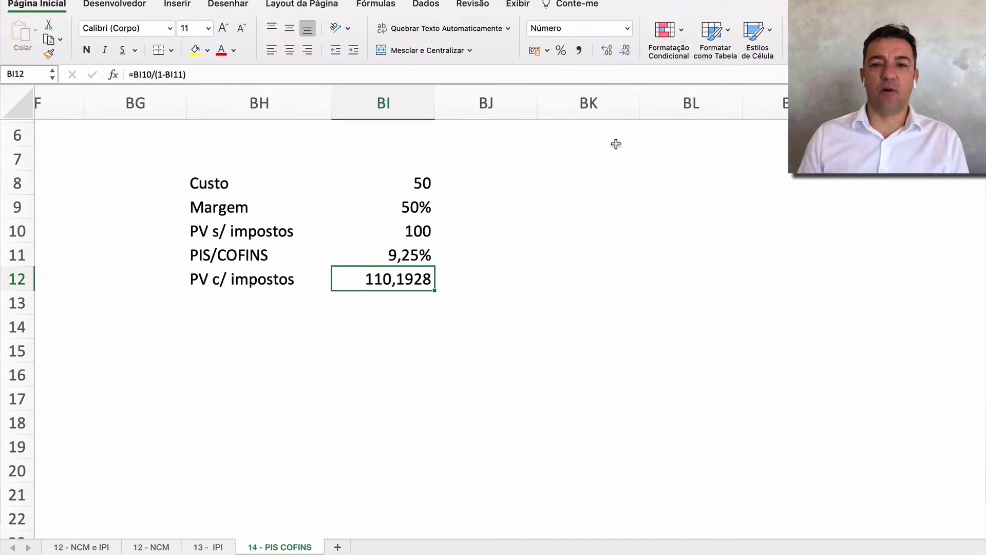
pyautogui.click(608, 50)
pyautogui.click(628, 50)
pyautogui.click(627, 50)
pyautogui.click(627, 49)
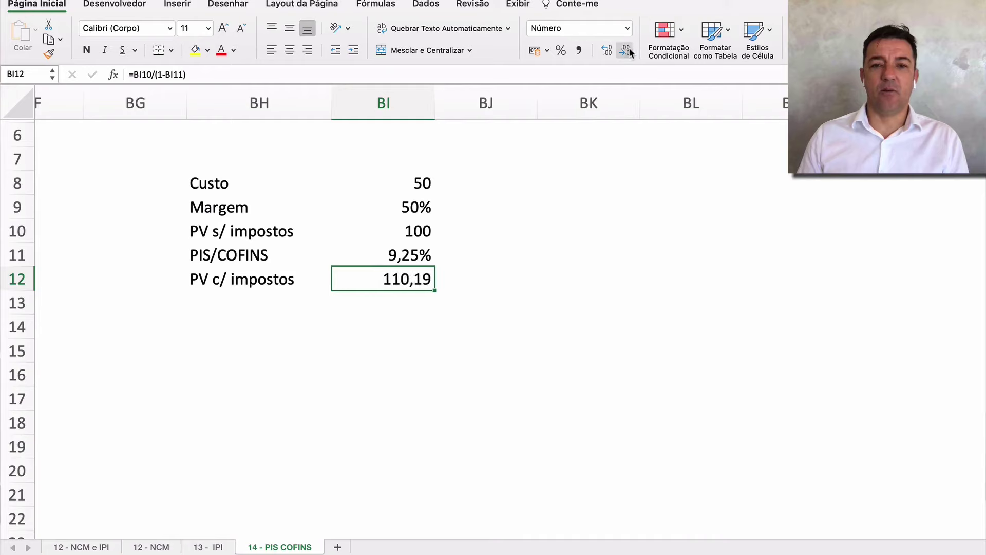
# Add the heading "Rede" in BH14 to begin a second calculation block below the first.
pyautogui.click(362, 360)
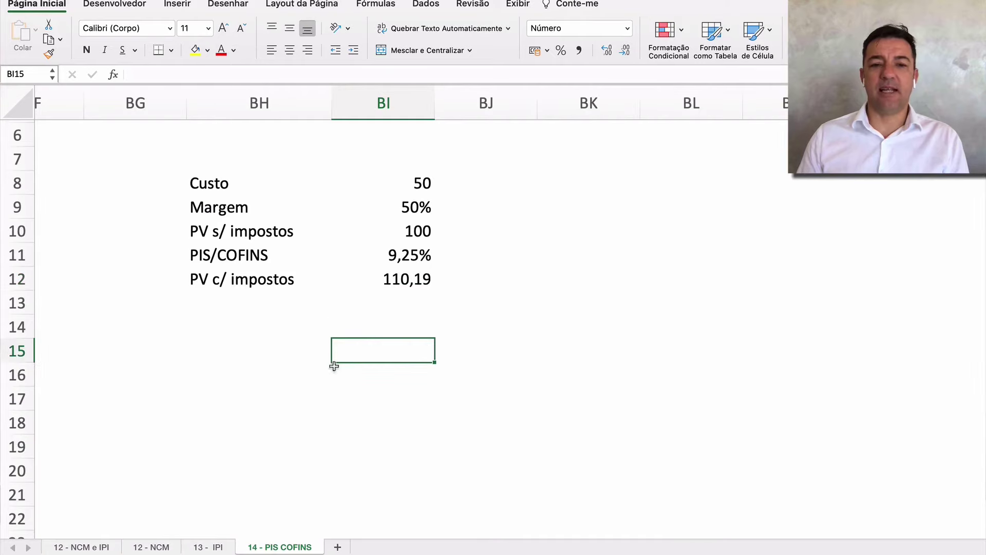
pyautogui.click(191, 334)
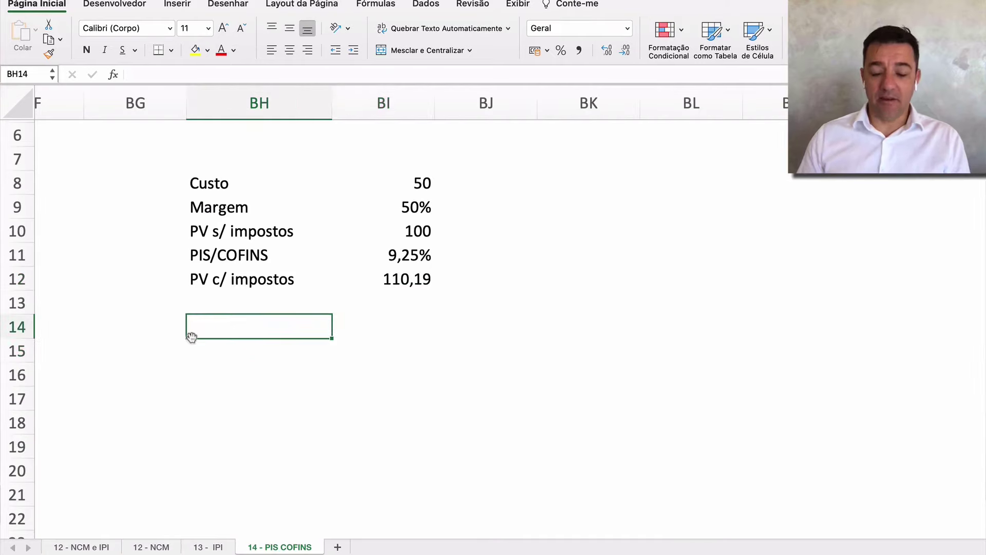
pyautogui.write('Rede')
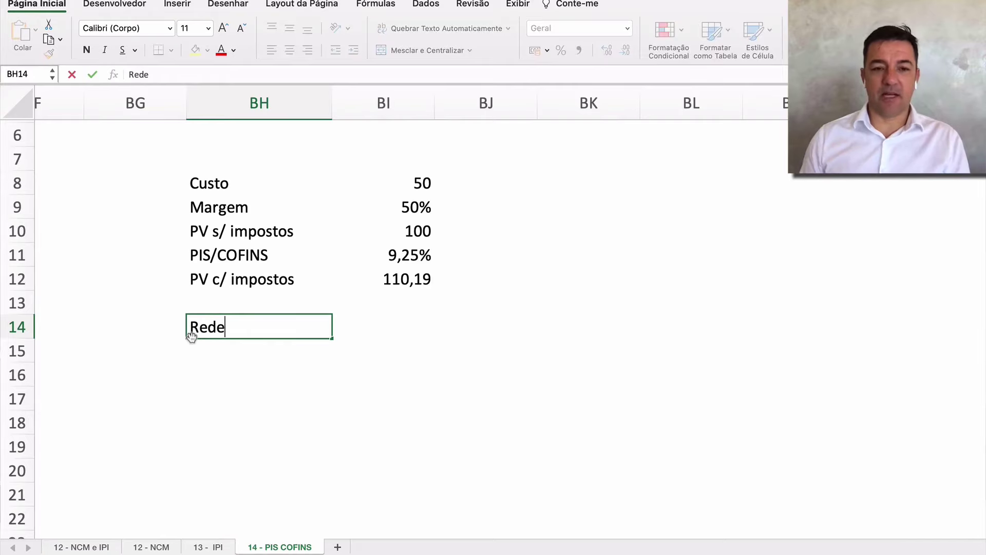
pyautogui.press('Tab')
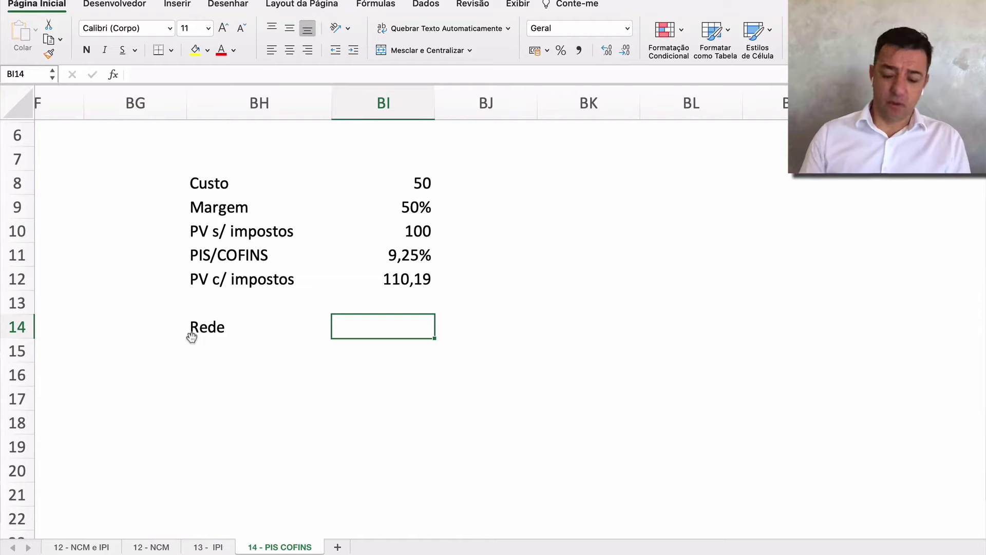
pyautogui.click(191, 335)
pyautogui.press('Return')
# Label BH15 as "PC" and link BI15 to the price with taxes using =BI12.
pyautogui.write('PC')
pyautogui.press('Tab')
pyautogui.write('=')
pyautogui.press('Up')
pyautogui.press('Up')
pyautogui.press('Up')
pyautogui.press('Return')
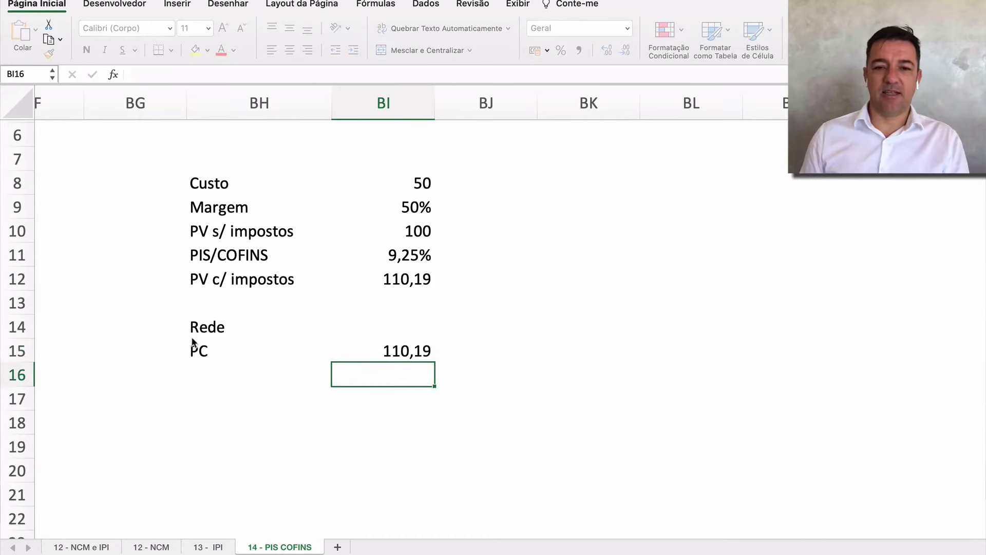
# Label BH16 as "Crédito" and calculate the tax credit in BI16 with the formula =BI15*BI11.
pyautogui.write('Crédito')
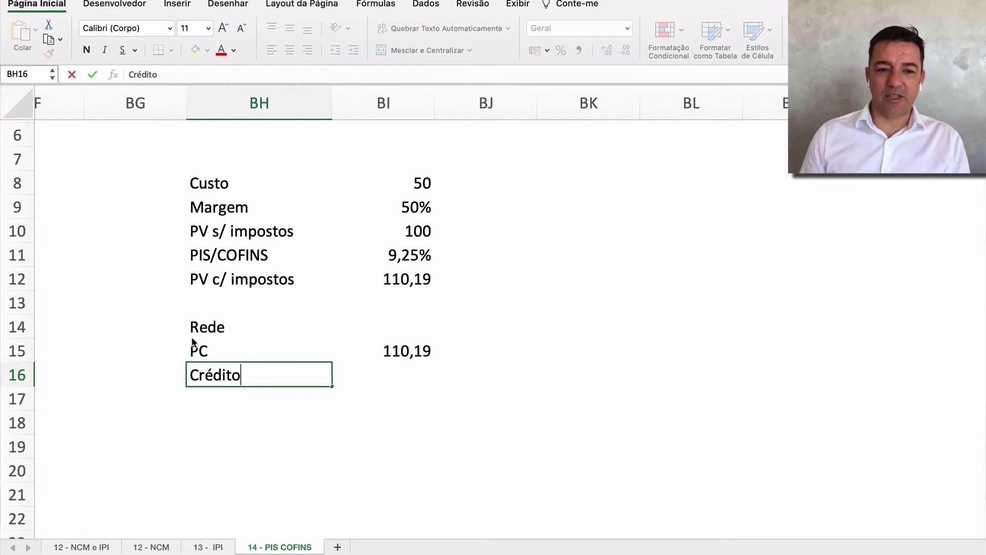
pyautogui.press('Tab')
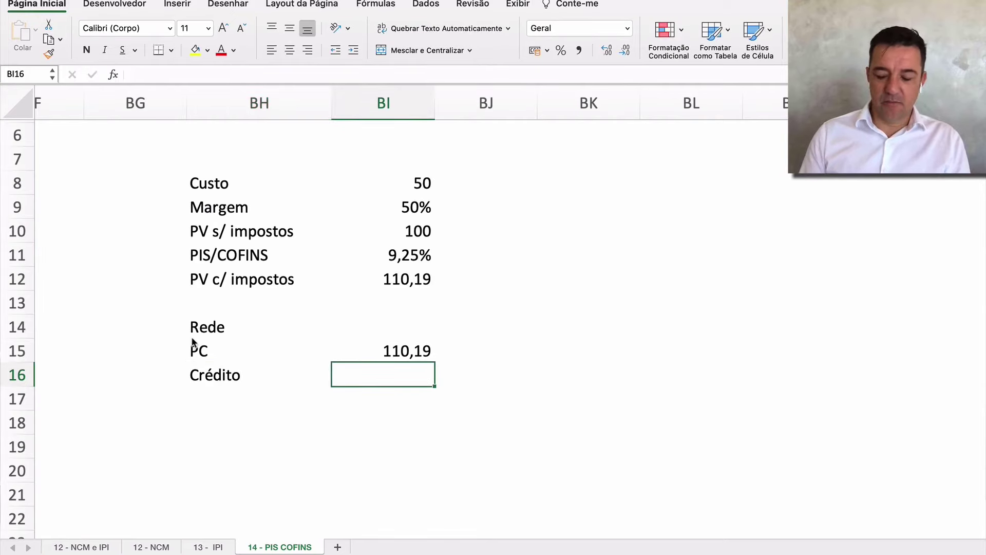
pyautogui.write('=')
pyautogui.press('Up')
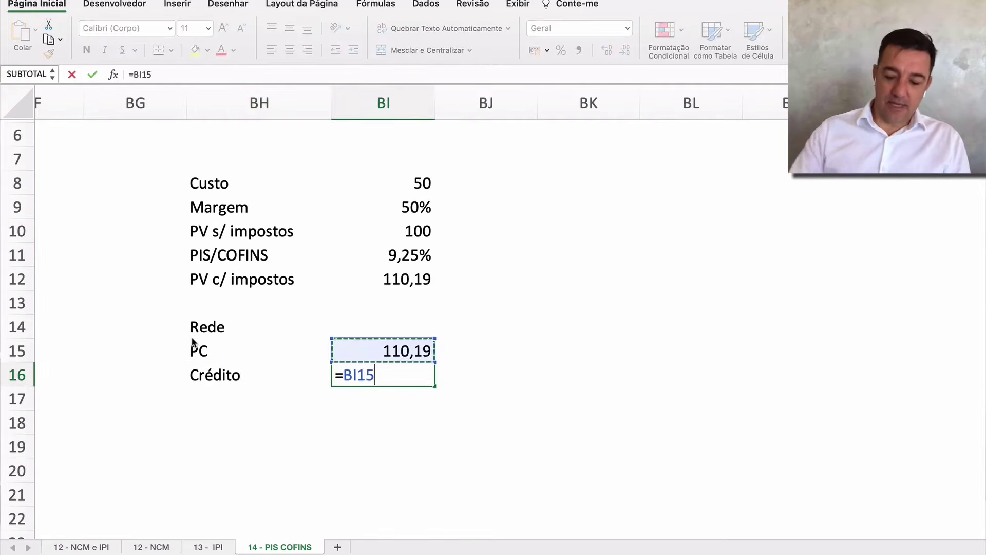
pyautogui.write('*')
pyautogui.press('Up')
pyautogui.press('Up')
pyautogui.press('Up')
pyautogui.press('Up')
pyautogui.press('Up')
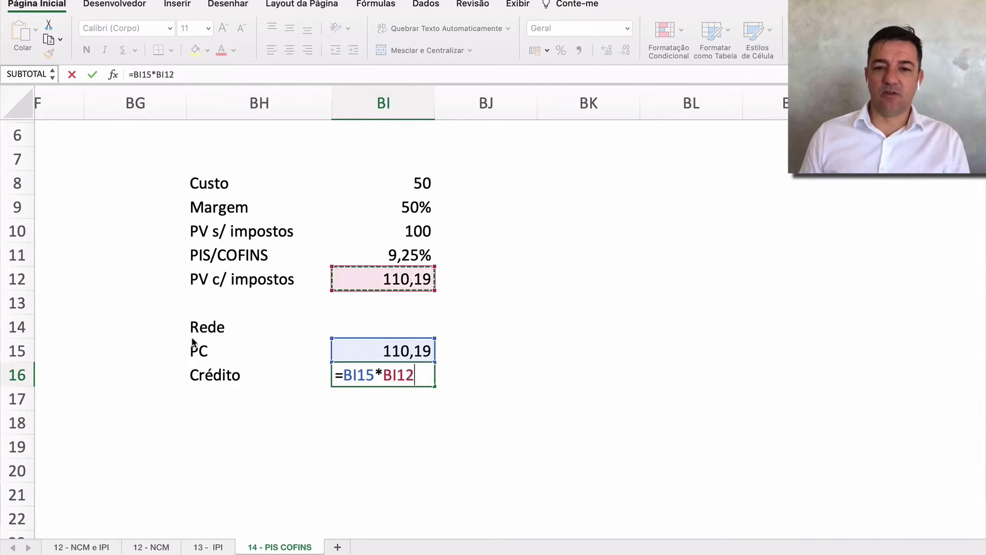
pyautogui.press('Return')
# Show the credit value in BI16 with two decimal places.
pyautogui.press('Up')
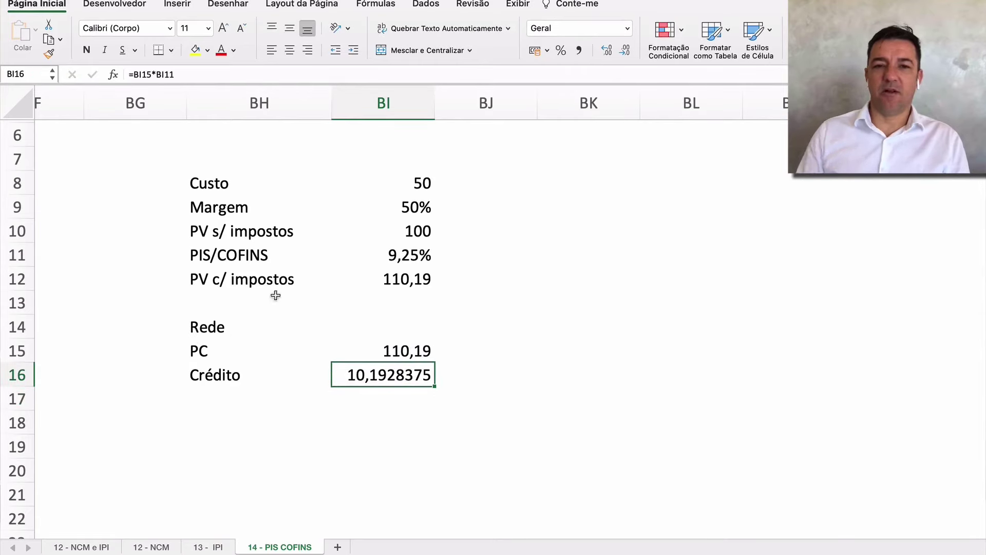
pyautogui.click(626, 51)
pyautogui.click(625, 51)
pyautogui.click(626, 51)
pyautogui.click(626, 51)
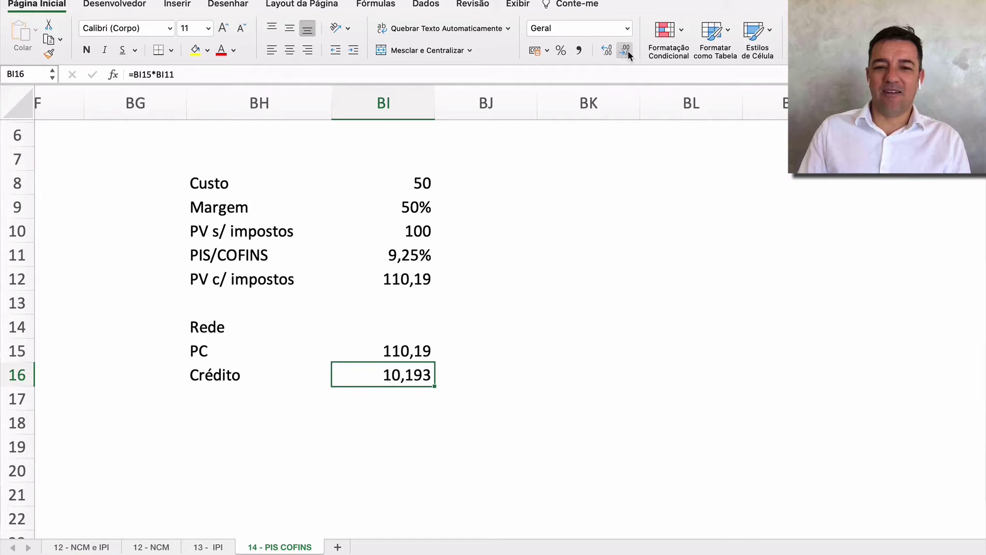
pyautogui.click(627, 52)
# Label BH17 as "Custo" and calculate the network's cost in BI17 with the formula =BI15-BI16.
pyautogui.click(224, 411)
pyautogui.click(225, 396)
pyautogui.write('Custo')
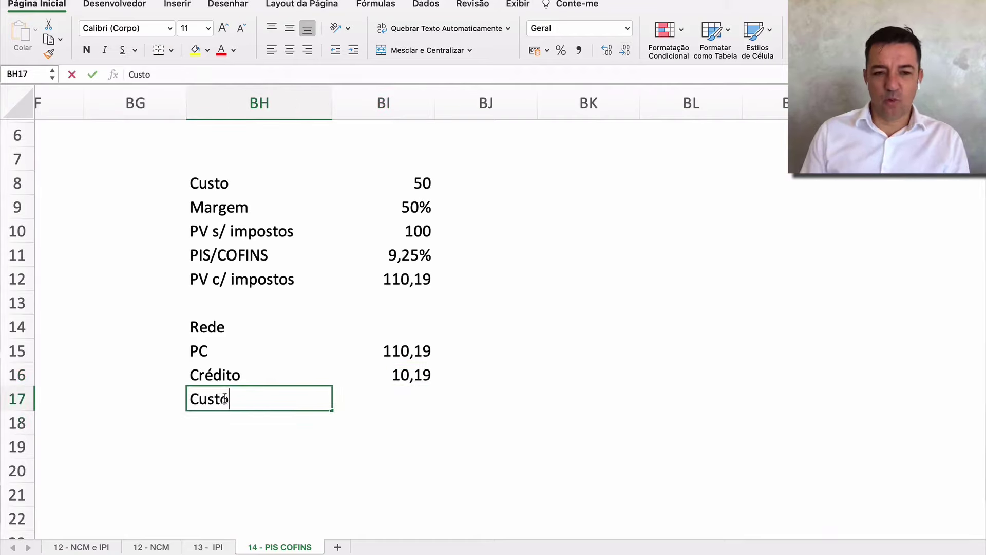
pyautogui.press('Tab')
pyautogui.write('=')
pyautogui.press('Up')
pyautogui.press('Up')
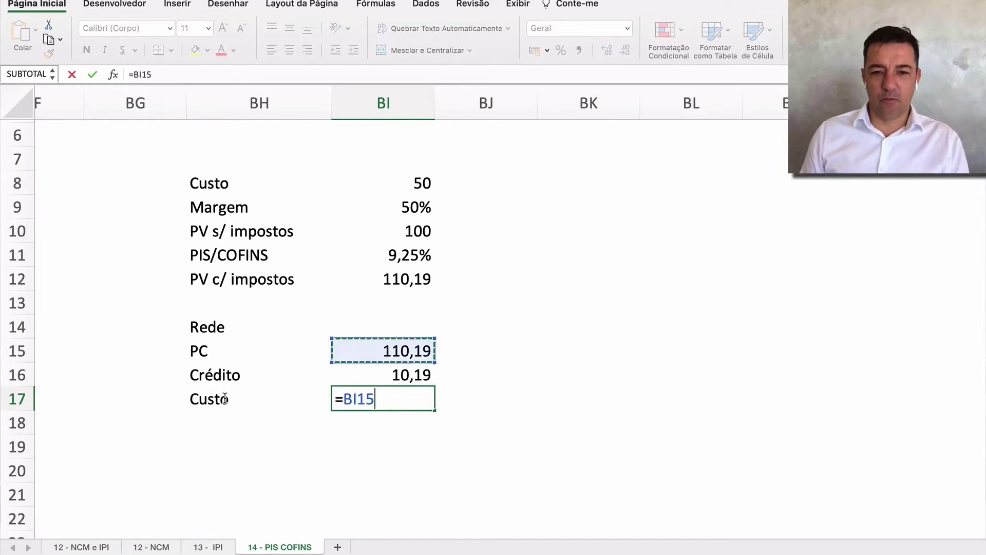
pyautogui.write('-')
pyautogui.press('Up')
pyautogui.press('Return')
# Label BH18 as "Margem" and enter a margin of 30% in BI18.
pyautogui.press('Down')
pyautogui.press('Left')
pyautogui.press('Up')
pyautogui.write('Margem')
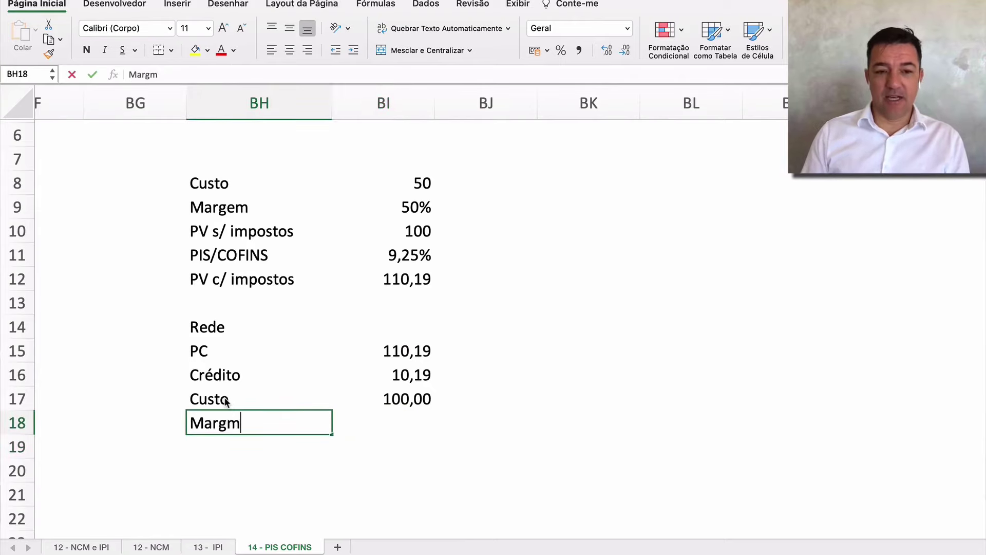
pyautogui.press('Tab')
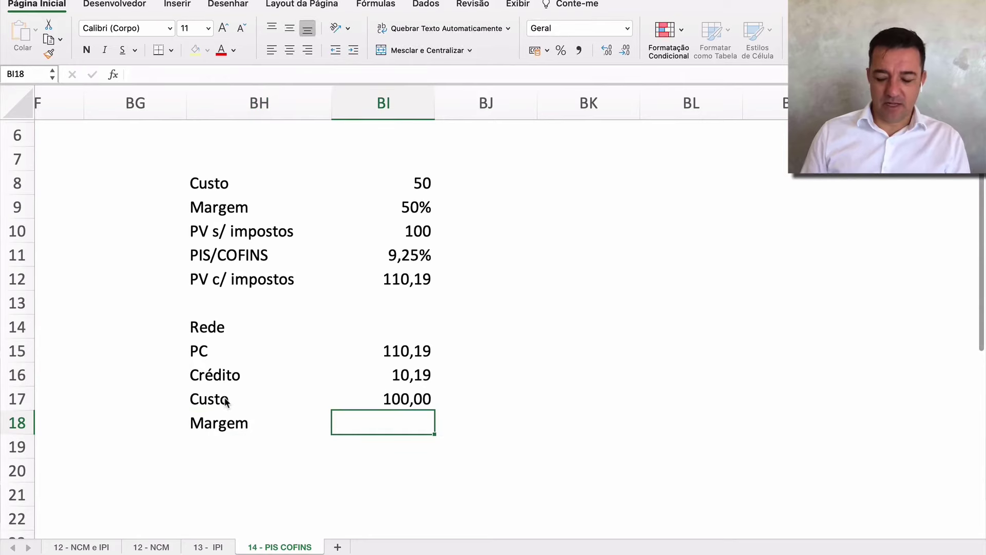
pyautogui.write('30%')
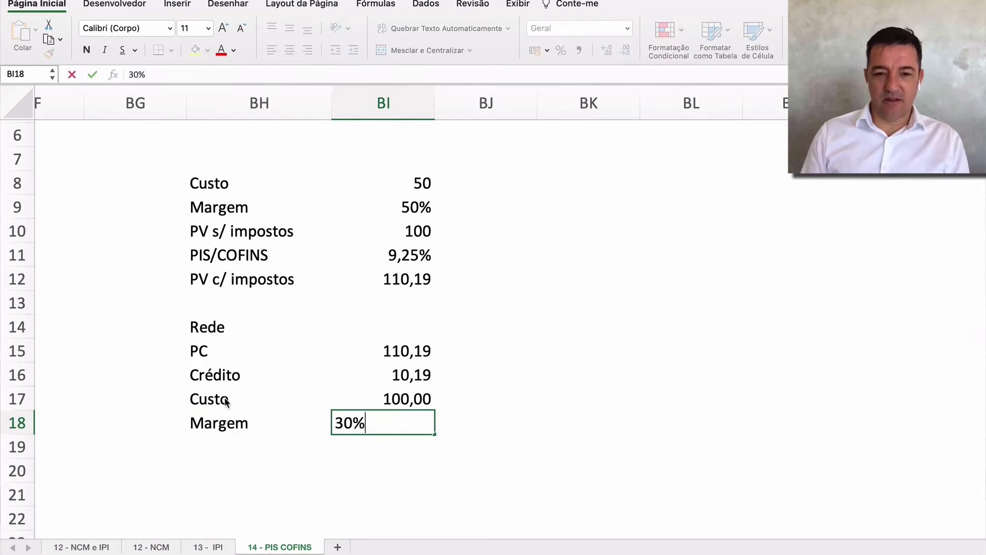
pyautogui.press('Return')
pyautogui.write('PCISM')
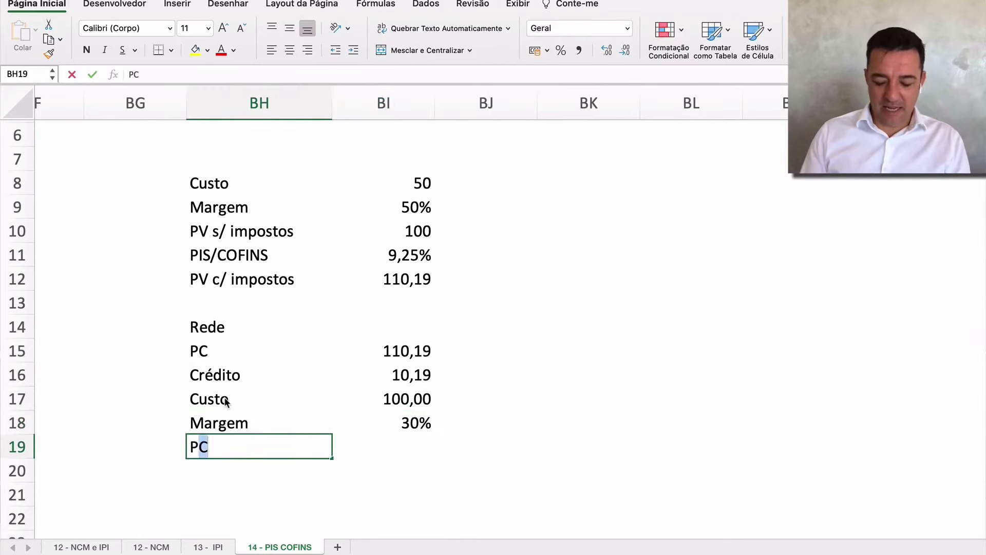
pyautogui.press('BackSpace')
pyautogui.press('BackSpace')
pyautogui.press('BackSpace')
pyautogui.press('BackSpace')
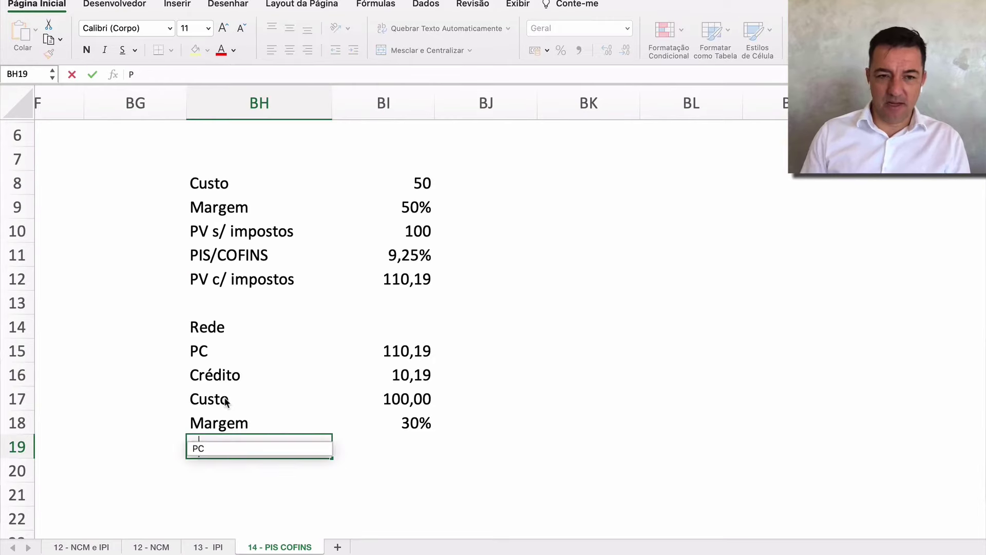
# Copy the "PIS/COFINS" label from BH11 to BH19 and enter the rate 9,25% in BI19.
pyautogui.click(253, 253)
pyautogui.press('super+c')
pyautogui.press('Down')
pyautogui.press('Down')
pyautogui.press('Down')
pyautogui.press('Down')
pyautogui.press('Down')
pyautogui.press('Down')
pyautogui.press('Down')
pyautogui.press('Down')
pyautogui.press('super+v')
pyautogui.press('Right')
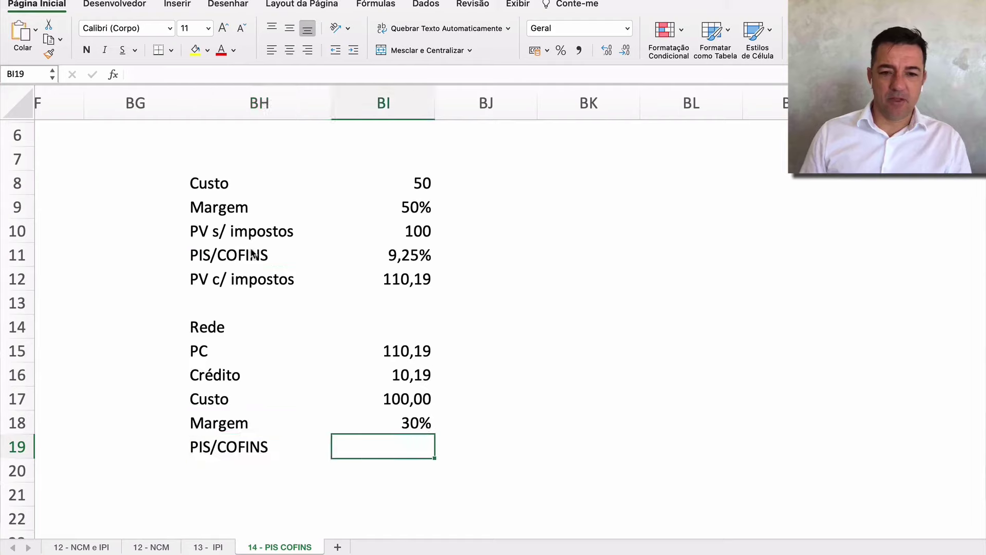
pyautogui.write('9,25%')
pyautogui.press('Return')
# Label cell BH20, under the second PIS/COFINS row, as "PV".
pyautogui.press('Left')
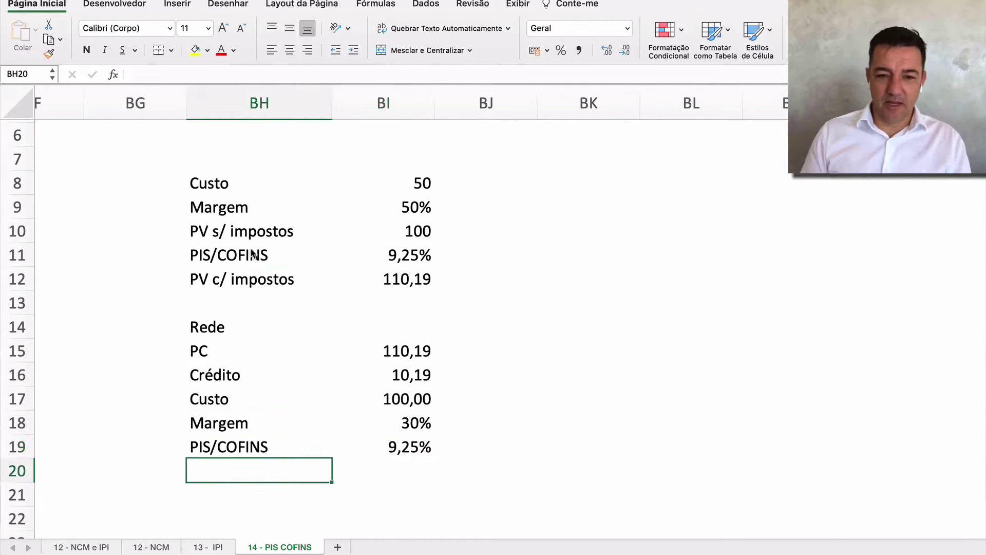
pyautogui.write('PV')
pyautogui.press('Return')
# Calculate the network's selling price in BI20 with the formula =BI17/(1-(BI18+BI19)).
pyautogui.press('Up')
pyautogui.press('Right')
pyautogui.write('=')
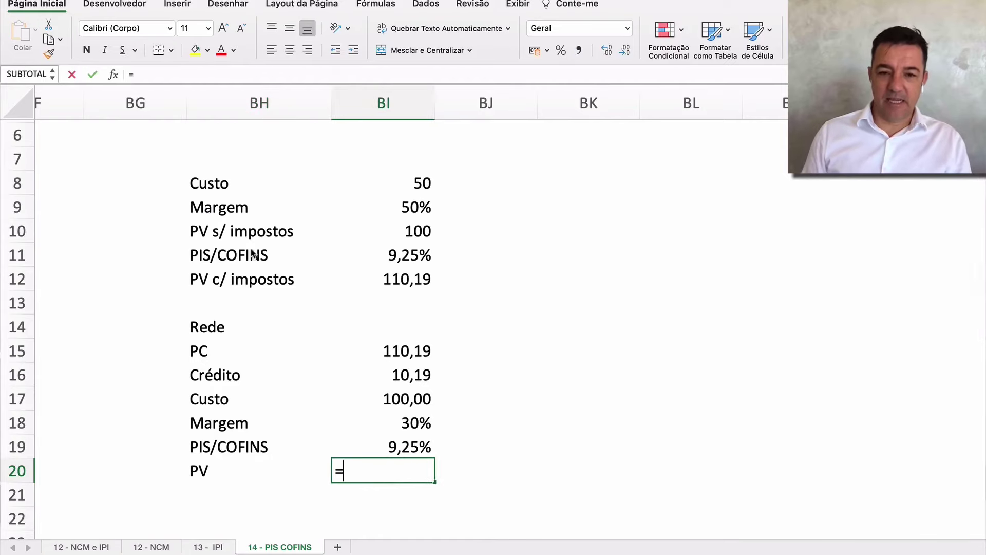
pyautogui.press('Up')
pyautogui.press('Up')
pyautogui.press('Up')
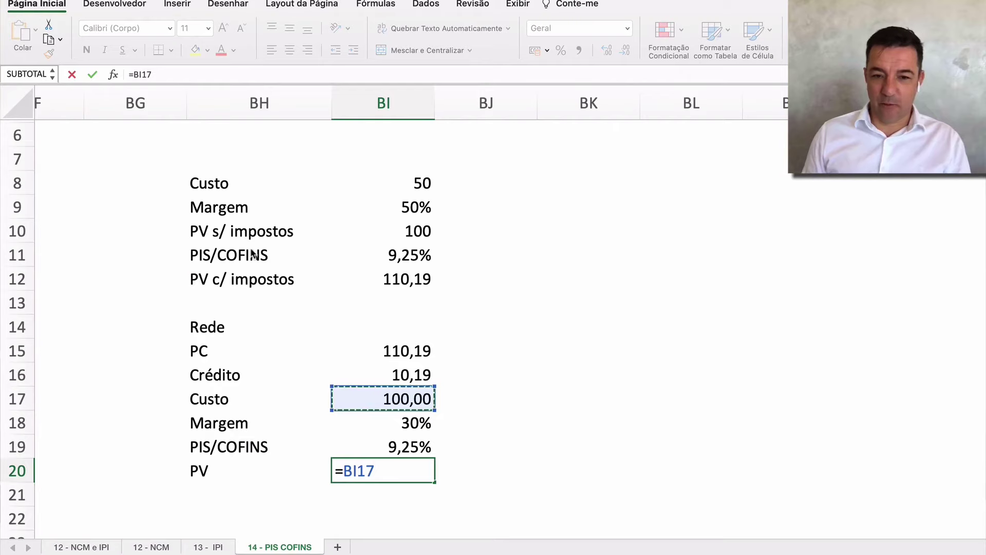
pyautogui.write('/')
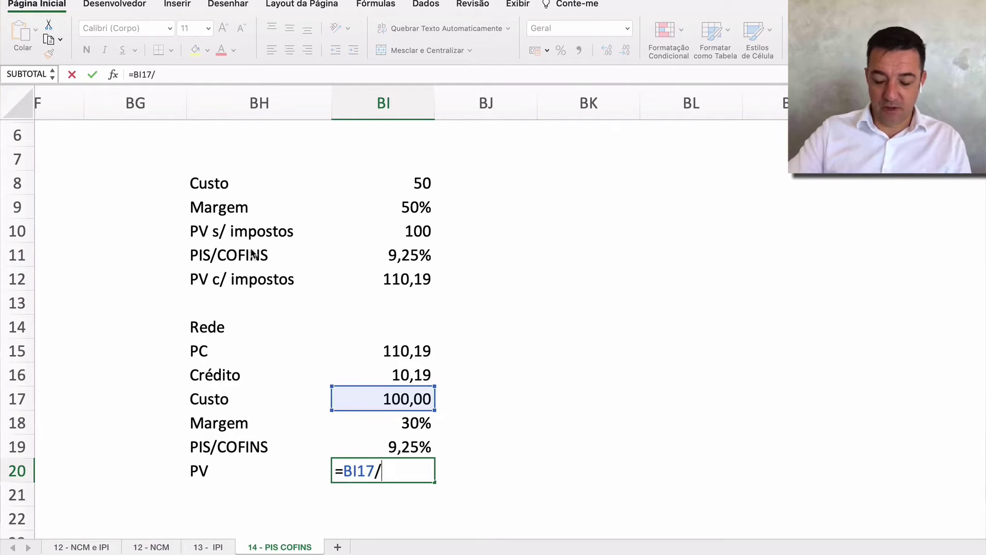
pyautogui.write('(1')
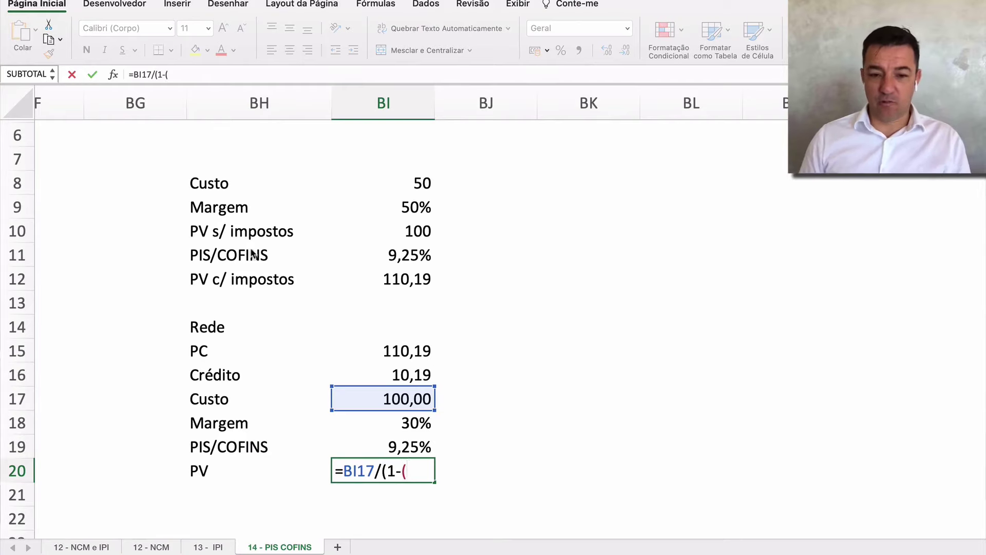
pyautogui.write('-(')
pyautogui.press('Up')
pyautogui.press('Up')
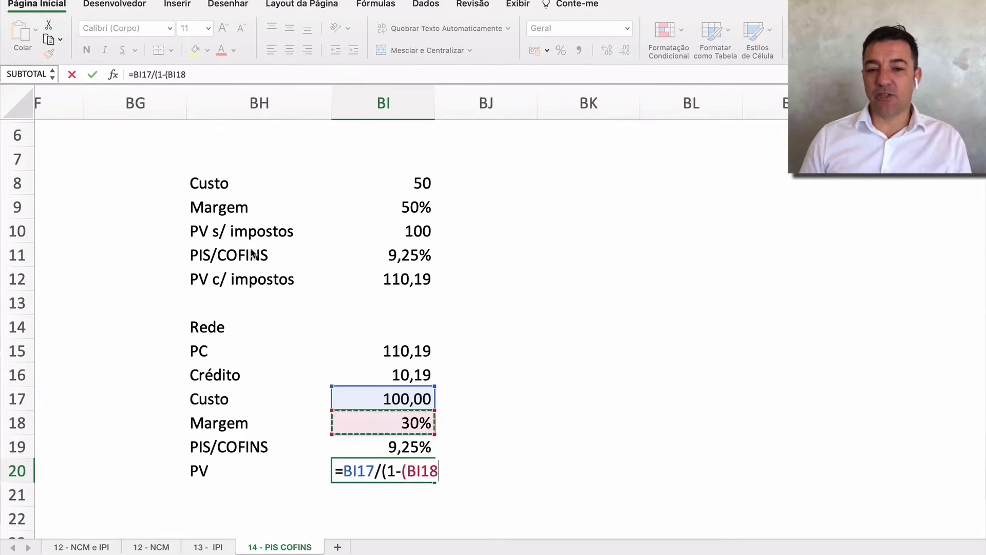
pyautogui.write('+')
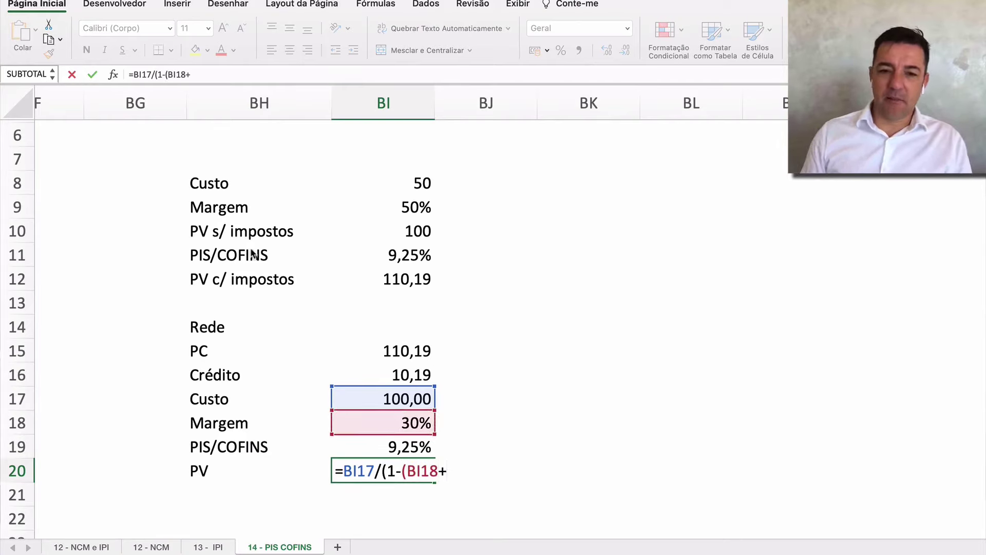
pyautogui.press('Up')
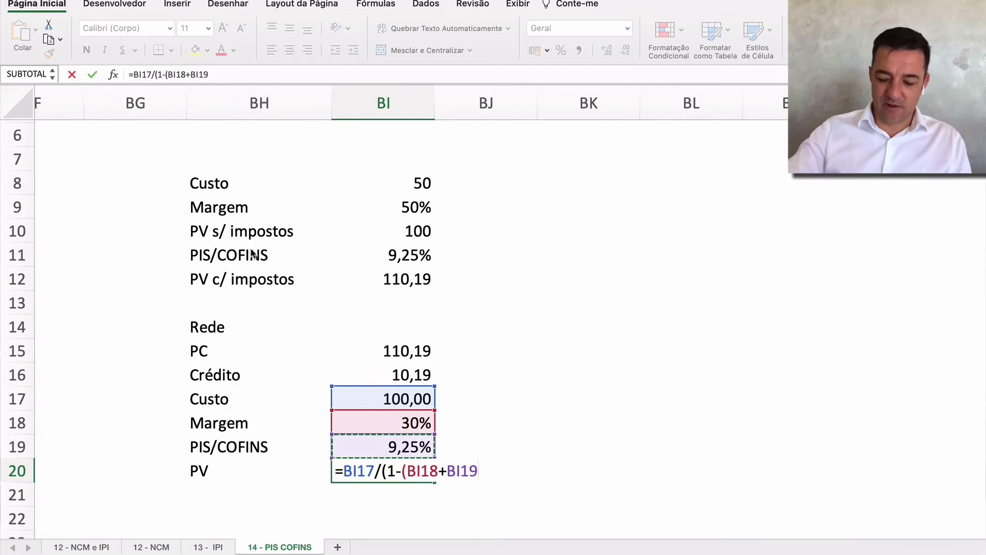
pyautogui.write(')')
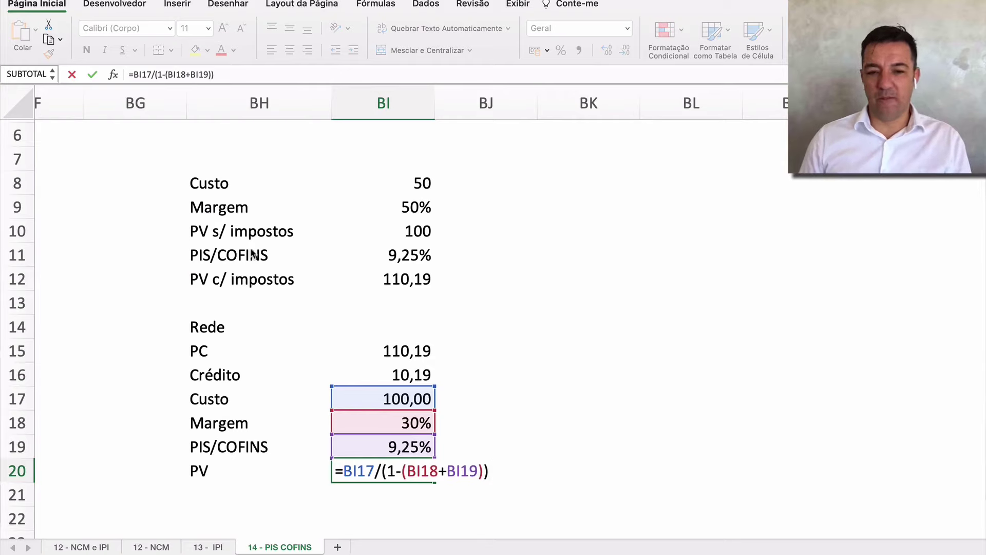
pyautogui.press('Return')
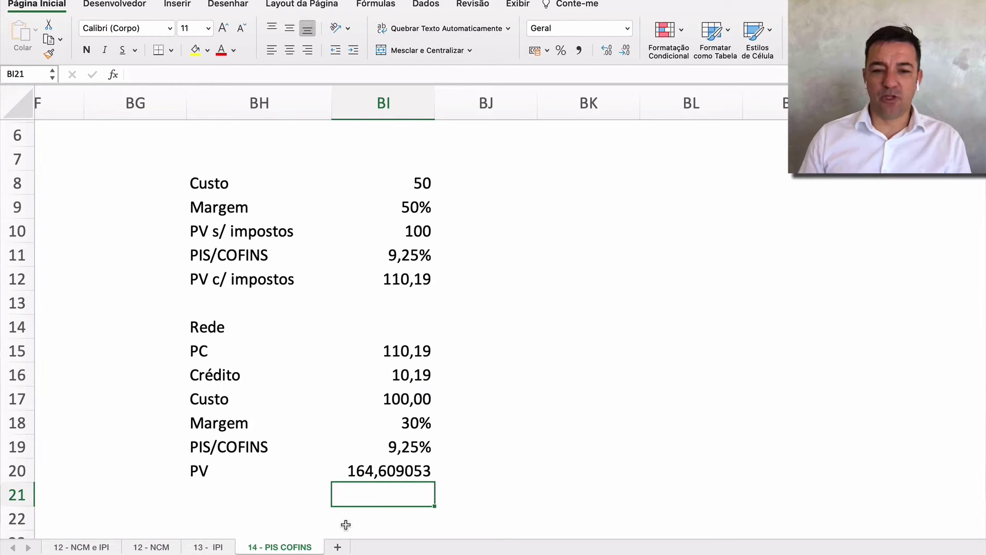
# Show the selling price in BI20 with two decimal places.
pyautogui.click(406, 471)
pyautogui.click(622, 49)
pyautogui.click(623, 48)
pyautogui.click(624, 49)
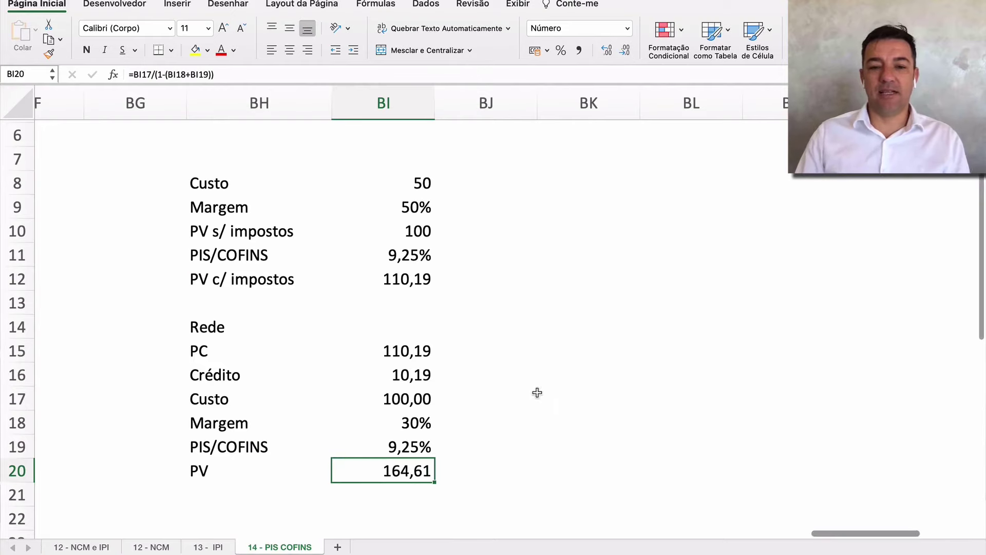
pyautogui.click(538, 180)
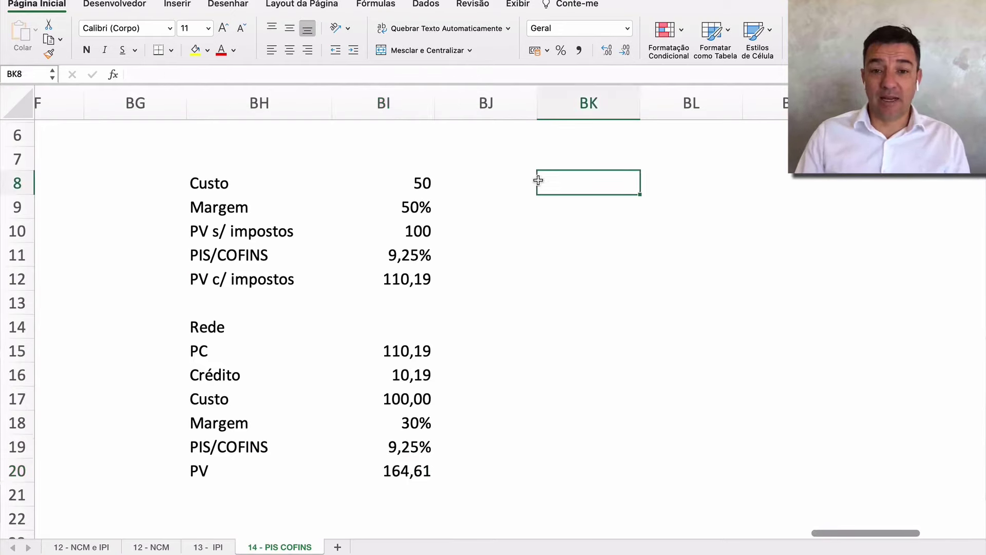
# Title cell BK8 "DRE" and add a "Fat bruto" row in BK9, with BL9 linked to the supplier's taxed price using =BI12.
pyautogui.write('DRE')
pyautogui.press('Return')
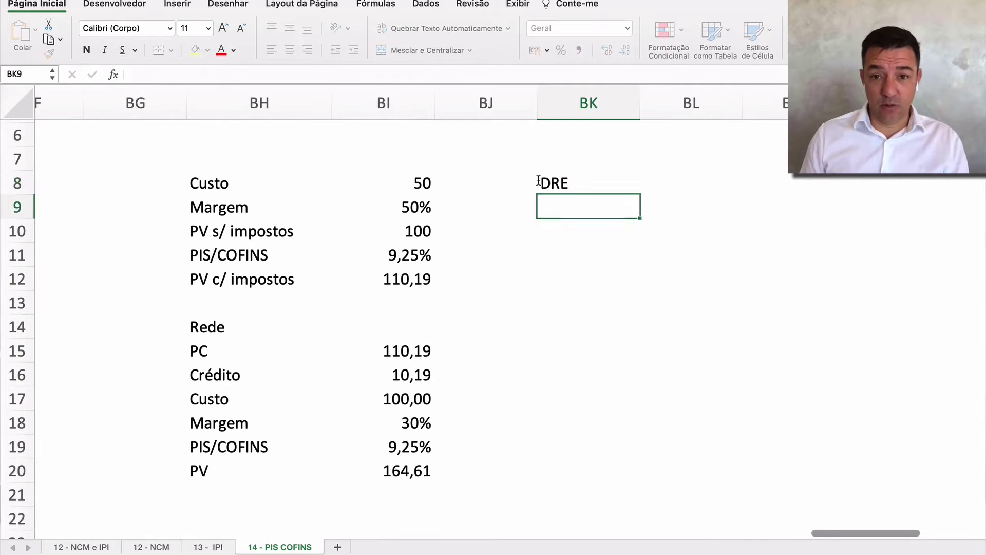
pyautogui.write('Fat ')
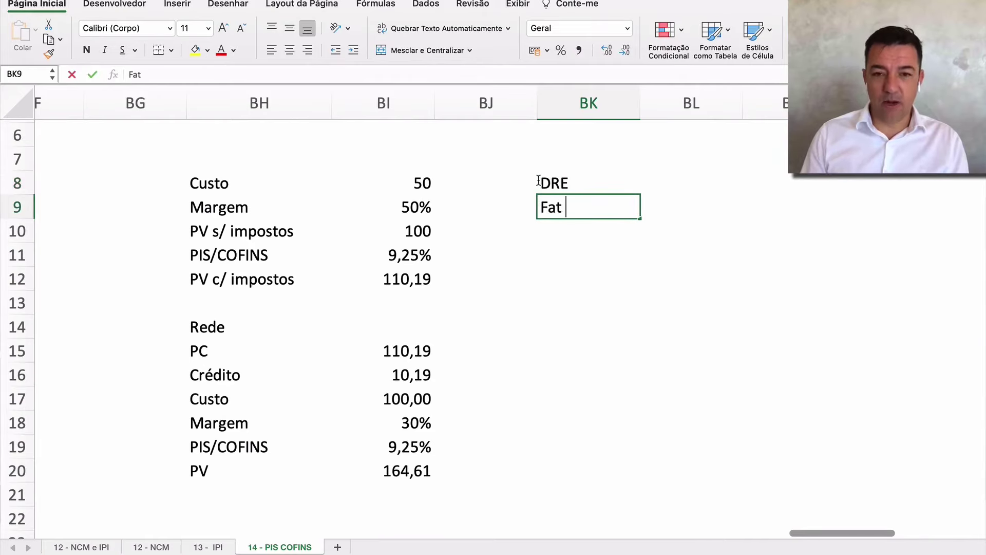
pyautogui.write('bruto')
pyautogui.press('Tab')
pyautogui.write('=')
pyautogui.click(421, 277)
pyautogui.press('Return')
# Label cell BK10, under "Fat bruto", as "Tributos".
pyautogui.press('Left')
pyautogui.write('ICMS')
pyautogui.press('BackSpace')
pyautogui.press('BackSpace')
pyautogui.press('BackSpace')
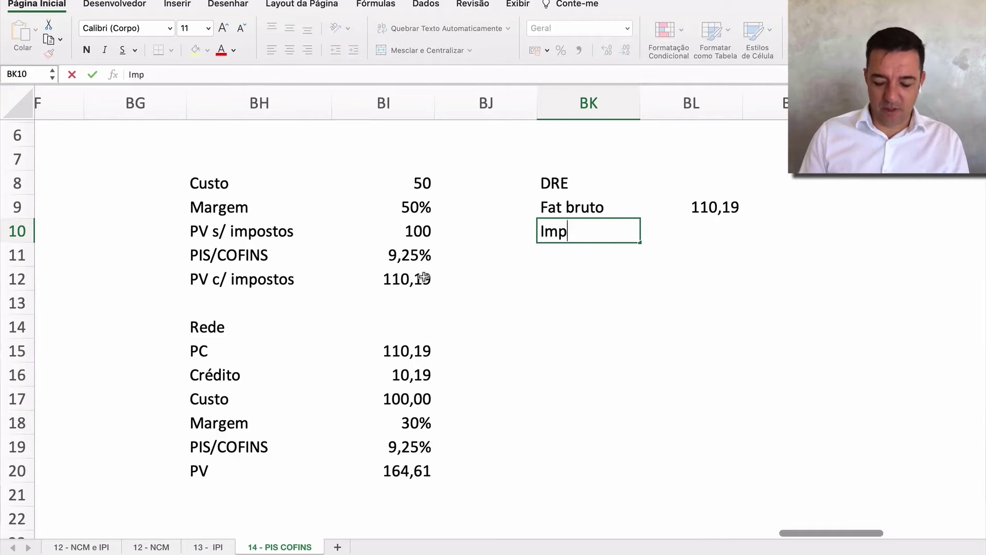
pyautogui.press('BackSpace')
pyautogui.press('BackSpace')
pyautogui.press('BackSpace')
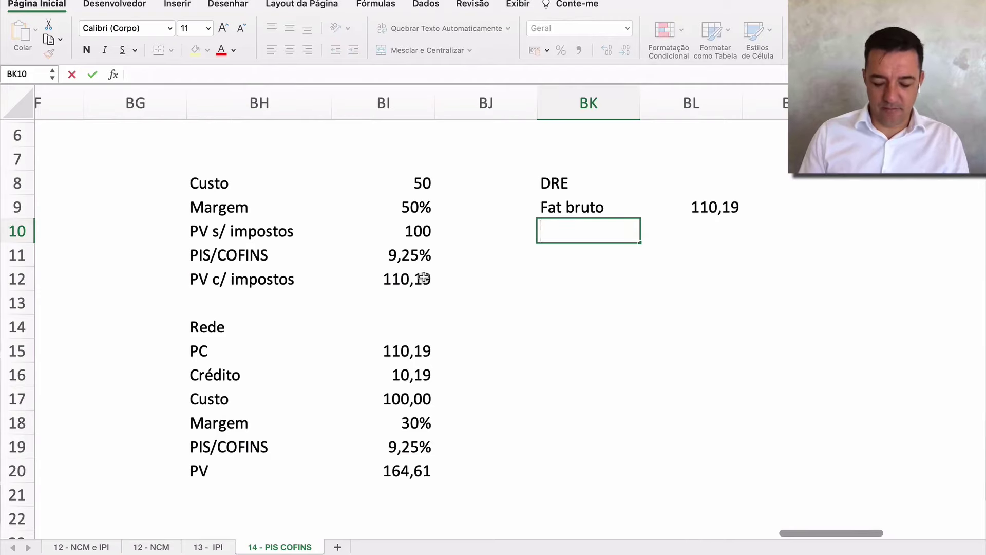
pyautogui.write('Tribut')
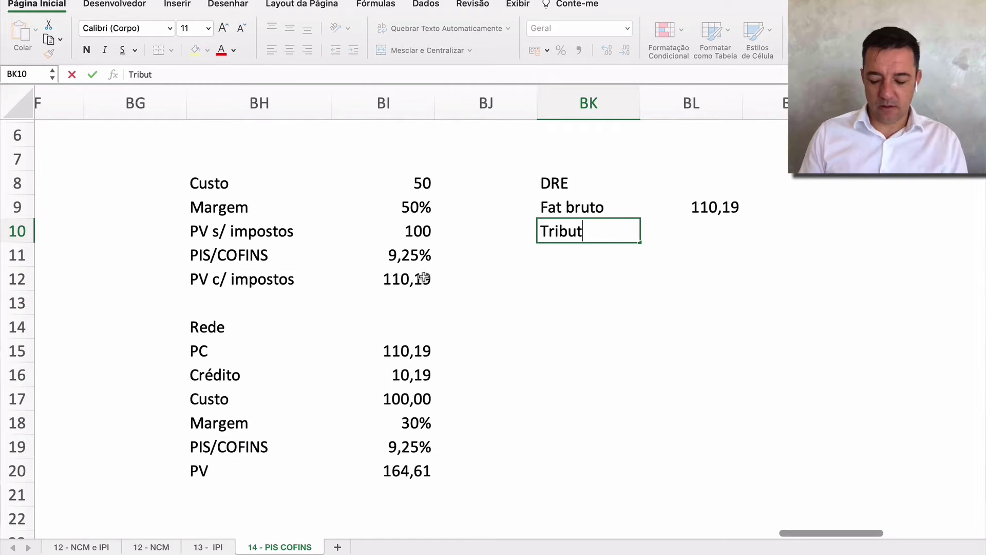
pyautogui.write('os')
# Calculate the supplier's taxes in BL10 with the formula =BL9*BI11.
pyautogui.press('Tab')
pyautogui.write('=')
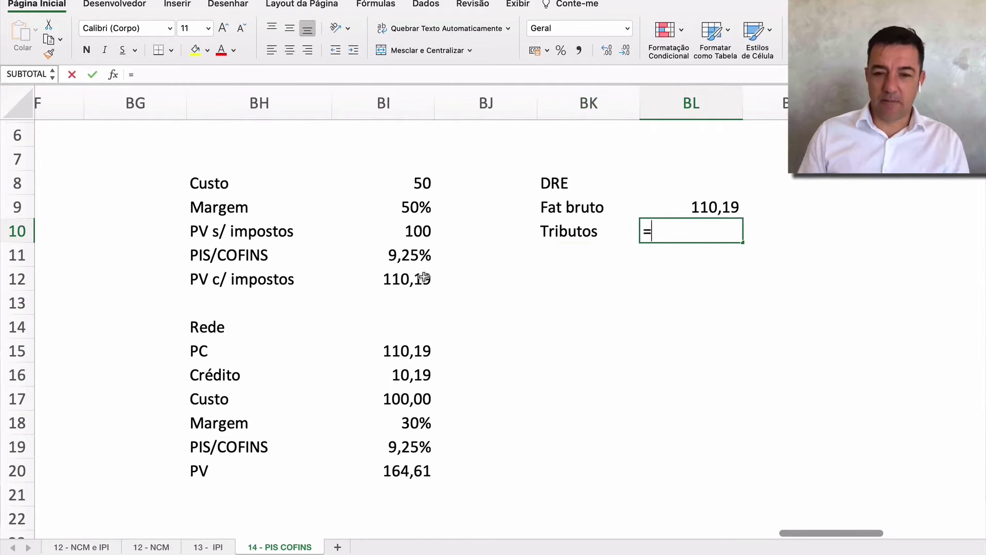
pyautogui.press('Left')
pyautogui.press('Left')
pyautogui.press('Right')
pyautogui.press('Right')
pyautogui.press('Up')
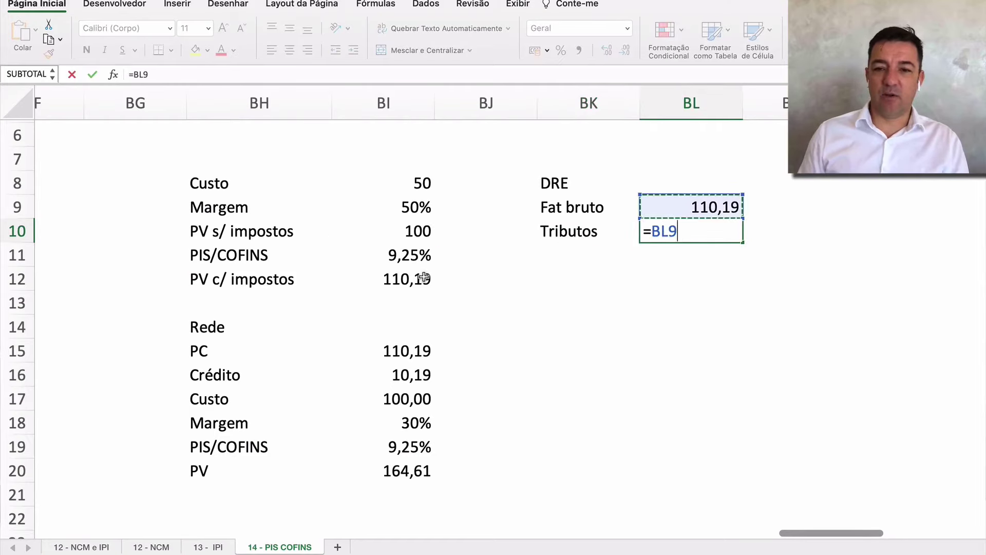
pyautogui.write('*')
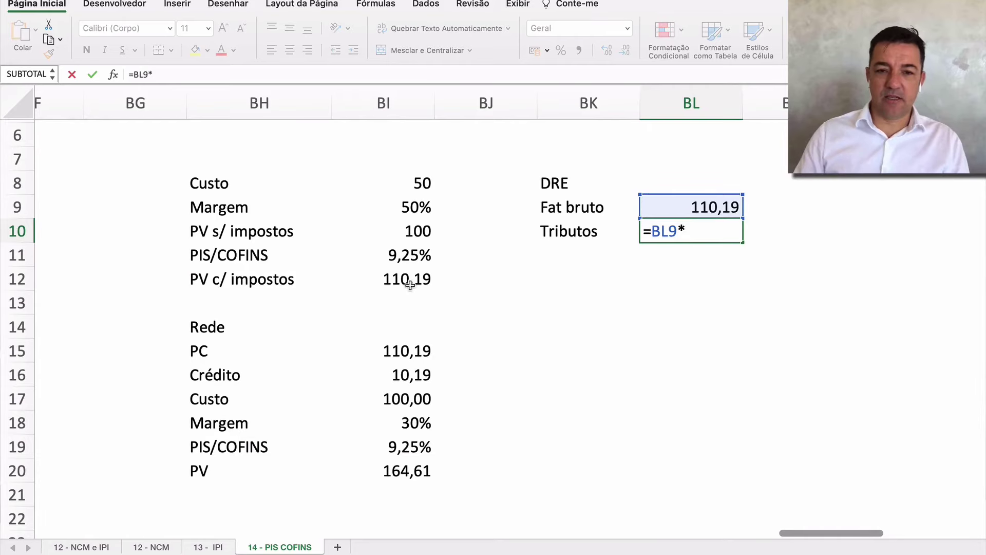
pyautogui.click(409, 263)
pyautogui.press('Return')
# Show the tax amount in BL10 with two decimal places.
pyautogui.press('Left')
pyautogui.press('Right')
pyautogui.press('Up')
pyautogui.click(625, 50)
pyautogui.click(625, 50)
pyautogui.click(625, 50)
pyautogui.click(625, 50)
pyautogui.click(625, 50)
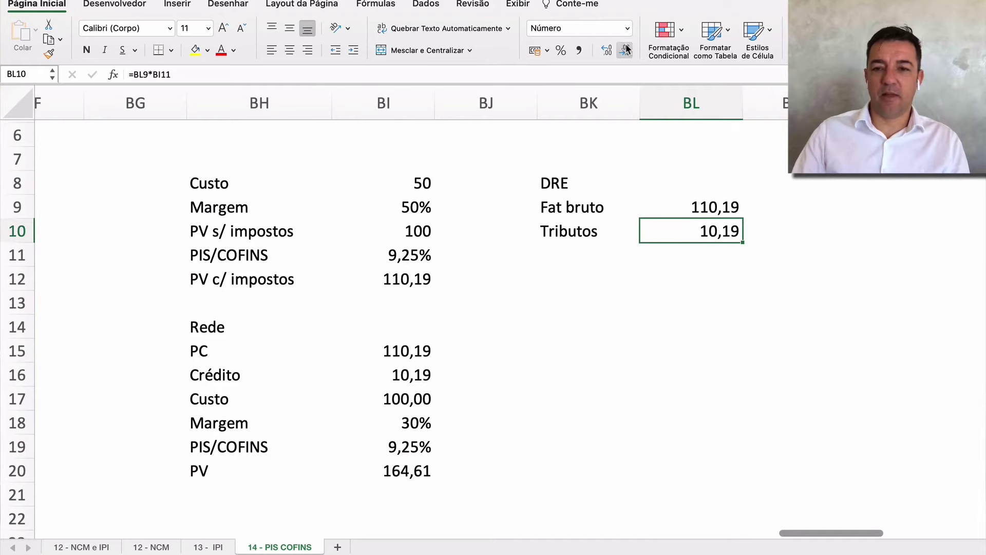
# Add a "Fat liq" row in BK11 and calculate net revenue in BL11 with the formula =BL9-BL10.
pyautogui.click(564, 248)
pyautogui.write('Fat li')
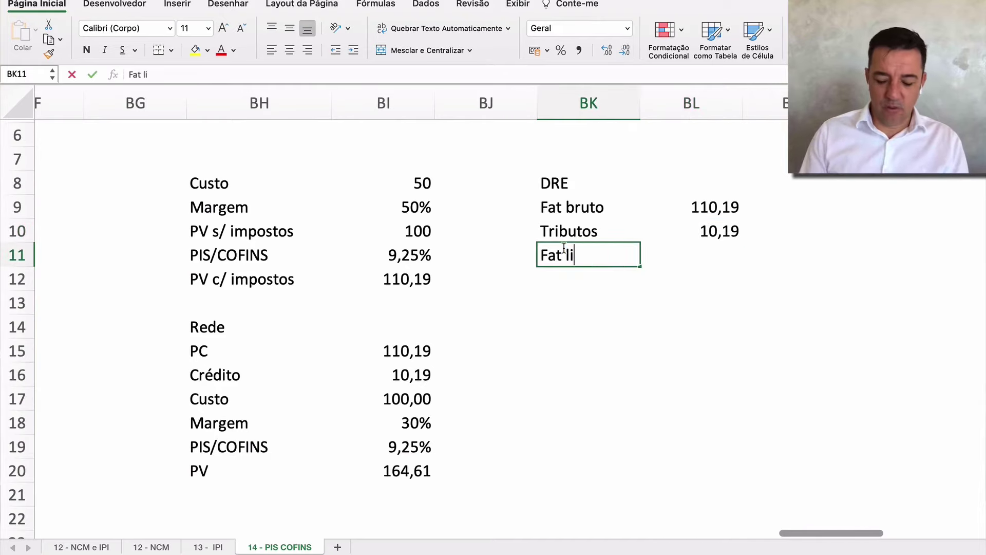
pyautogui.press('Tab')
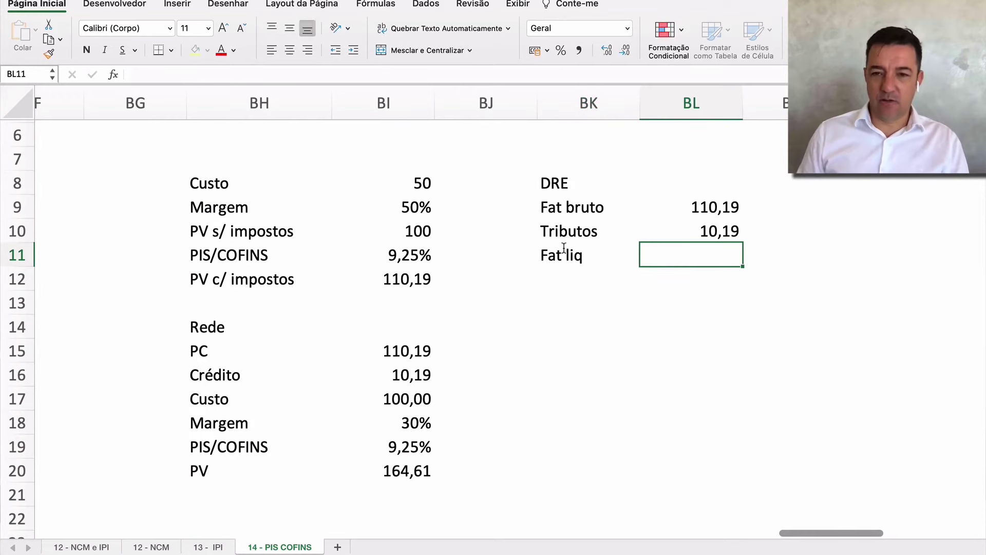
pyautogui.press('Up')
pyautogui.press('Up')
pyautogui.press('Down')
pyautogui.press('Down')
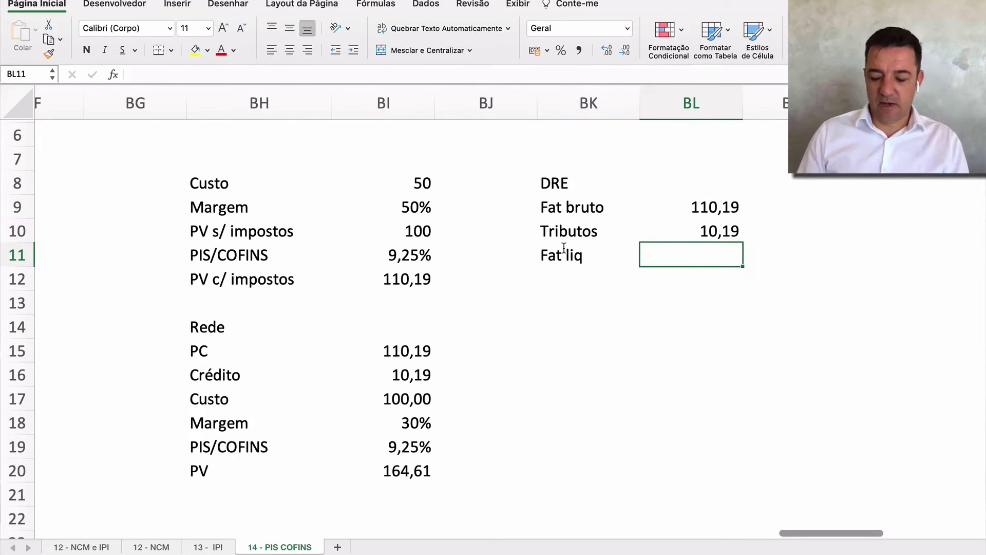
pyautogui.write('=')
pyautogui.press('Up')
pyautogui.press('Up')
pyautogui.write('-')
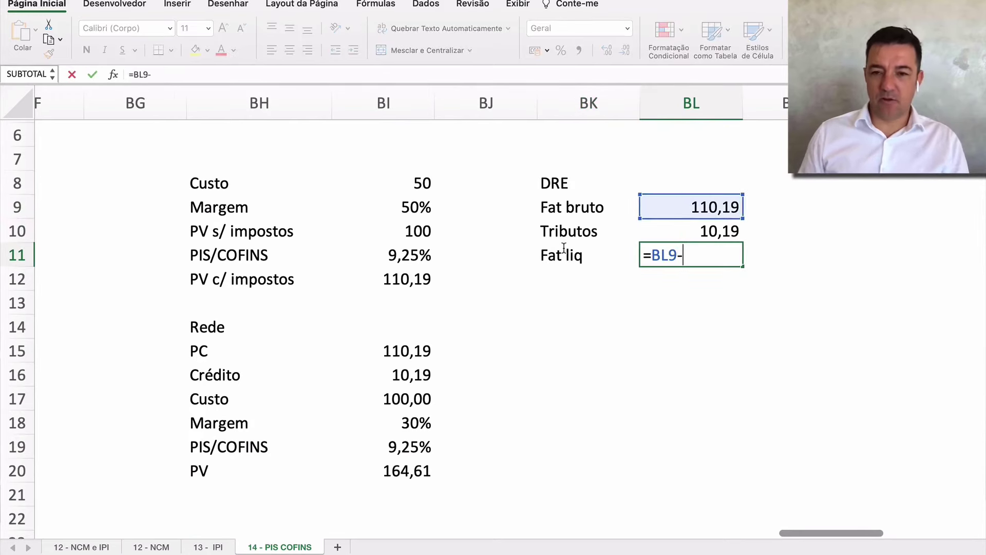
pyautogui.press('Up')
pyautogui.press('Return')
# Add a "CMV" row in BK12 and link BL12 to the supplier's cost with =BI8.
pyautogui.press('Left')
pyautogui.write('CMV')
pyautogui.press('Return')
pyautogui.press('Up')
pyautogui.press('Right')
pyautogui.write('=')
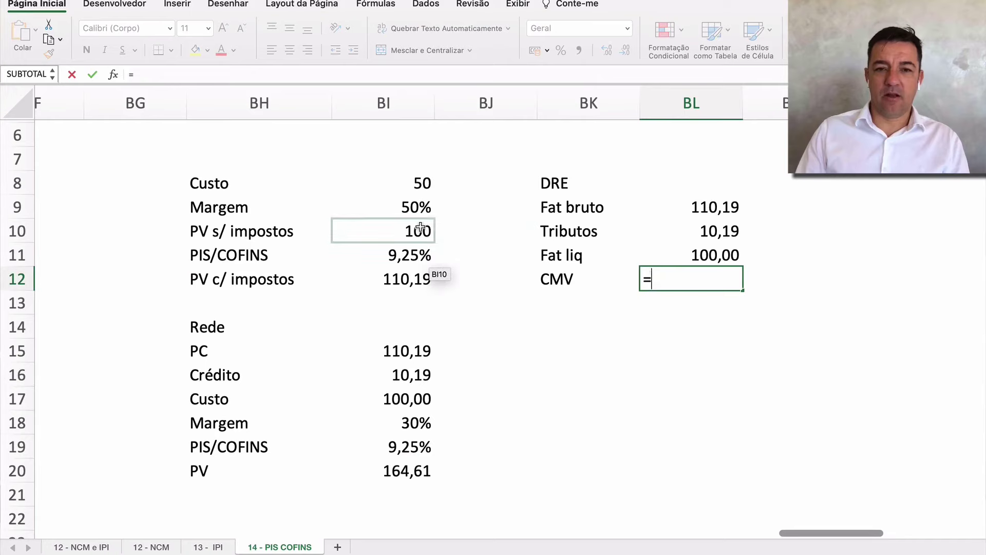
pyautogui.click(428, 186)
pyautogui.press('Return')
# Add an "LB" row in BK13 and calculate gross profit in BL13 with the formula =BL11-BL12.
pyautogui.press('Left')
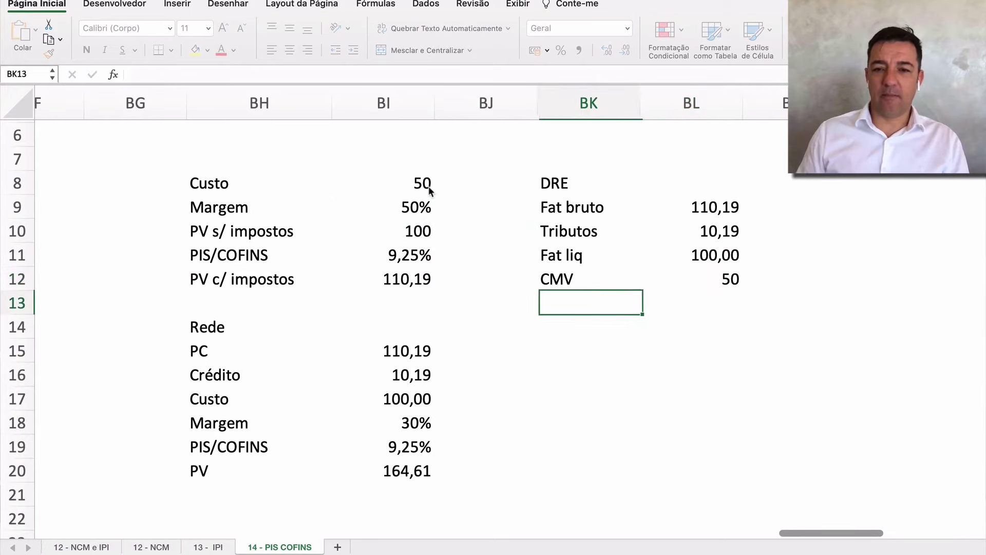
pyautogui.write('LB')
pyautogui.press('Return')
pyautogui.press('Up')
pyautogui.press('Right')
pyautogui.write('=')
pyautogui.press('Up')
pyautogui.press('Up')
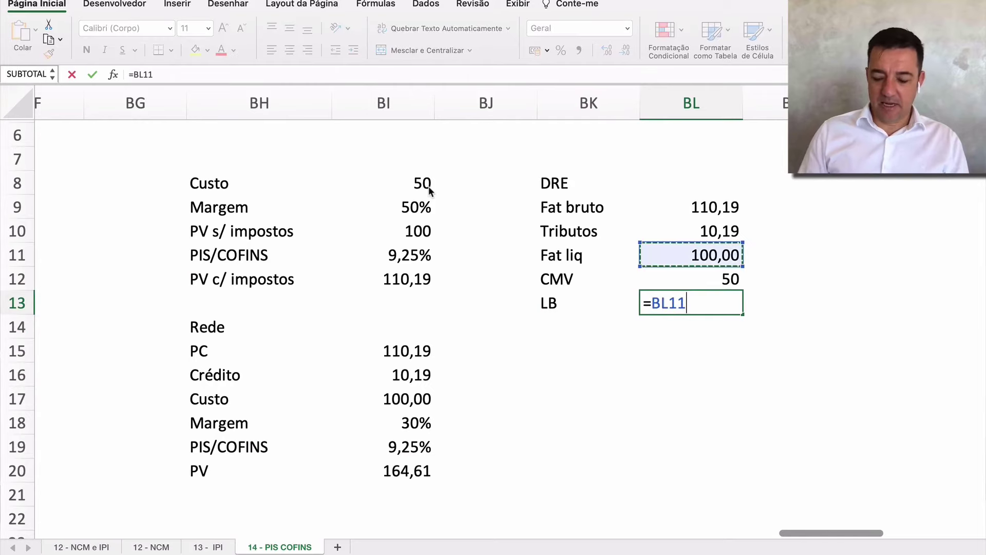
pyautogui.write('-')
pyautogui.press('Up')
pyautogui.press('Return')
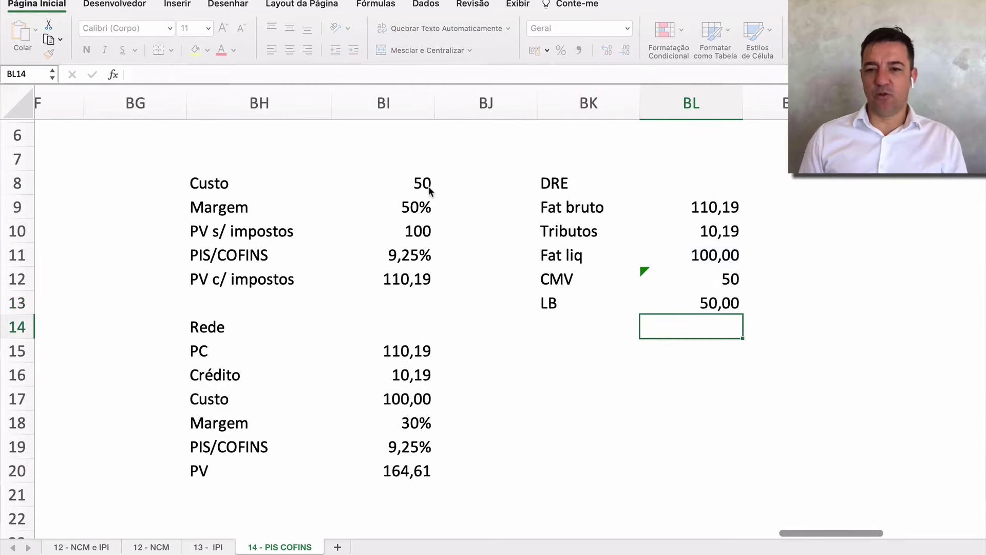
# Add a "Margem" row in BK14 and calculate it in BL14 with the formula =BL13/BL11.
pyautogui.press('Left')
pyautogui.write('Margem')
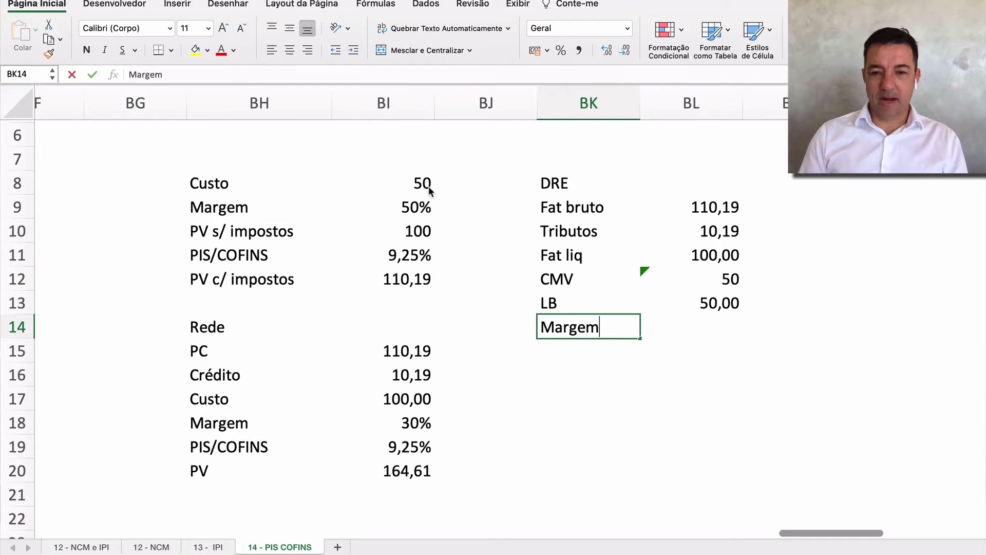
pyautogui.press('Right')
pyautogui.write('=')
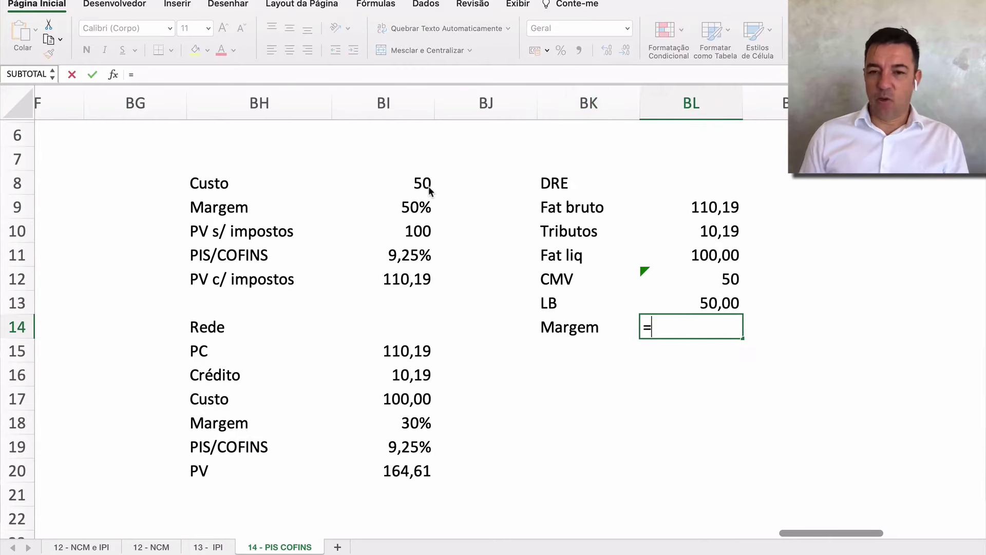
pyautogui.press('Up')
pyautogui.write('/')
pyautogui.press('Up')
pyautogui.press('Up')
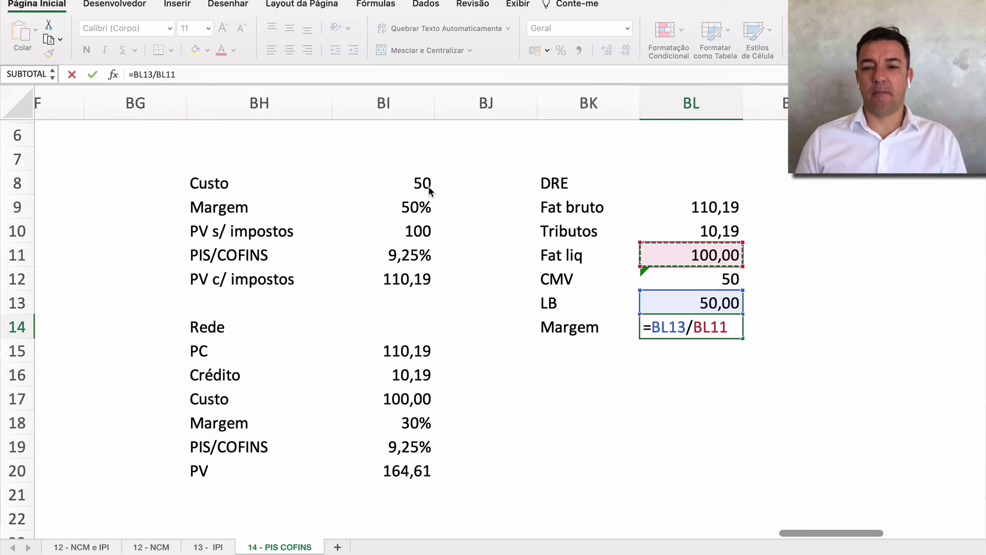
pyautogui.press('Return')
# Format the margin in BL14 as a percentage with two decimal places.
pyautogui.press('Up')
pyautogui.click(560, 50)
pyautogui.click(604, 50)
pyautogui.click(605, 52)
# Copy the DRE block BK8:BL14 to BK16 and clear the copied amounts in BL17:BL22.
pyautogui.scroll(-3, 631, 175)
pyautogui.scroll(2, 631, 178)
pyautogui.moveTo(563, 153); pyautogui.dragTo(651, 297)
pyautogui.press('cmd+c')
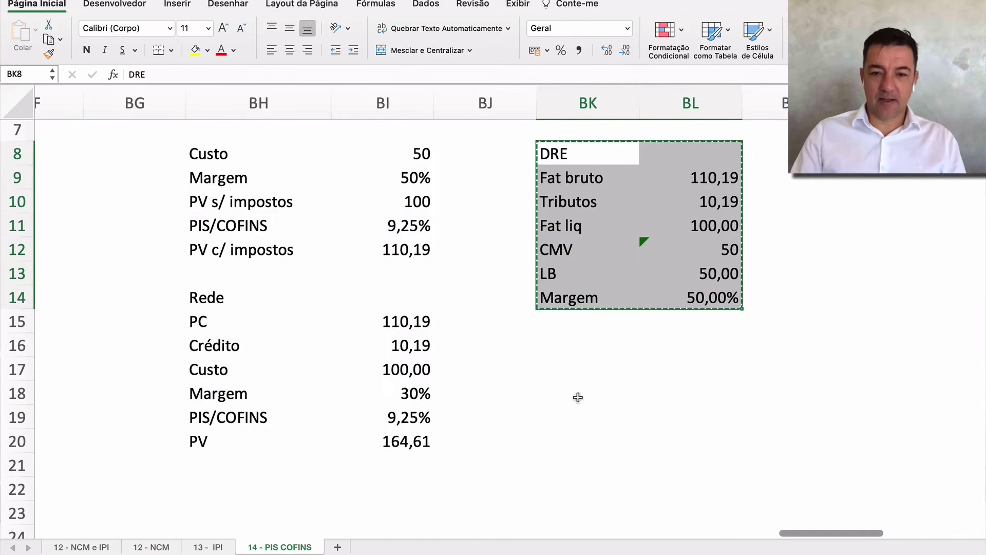
pyautogui.click(540, 348)
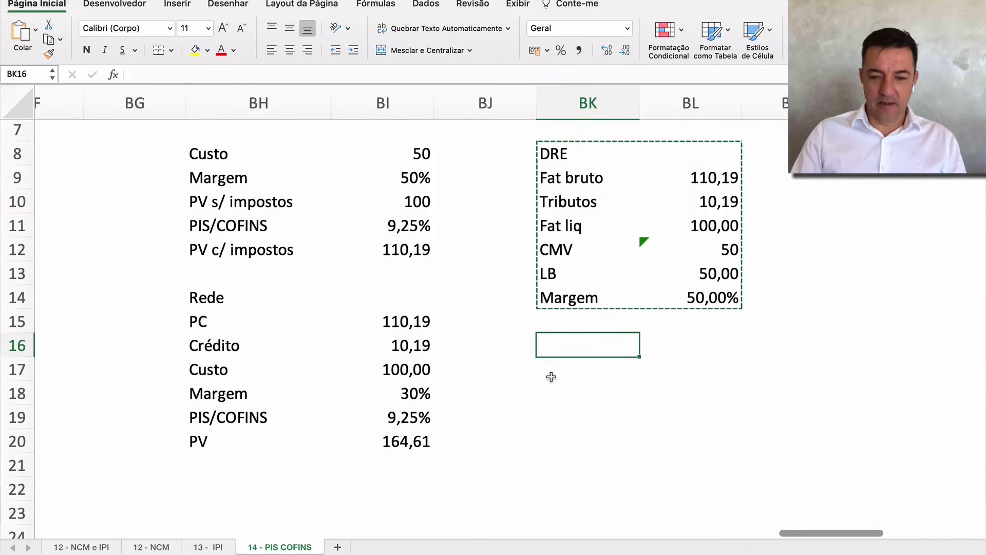
pyautogui.press('super+v')
pyautogui.moveTo(698, 368); pyautogui.dragTo(698, 488)
pyautogui.press('Delete')
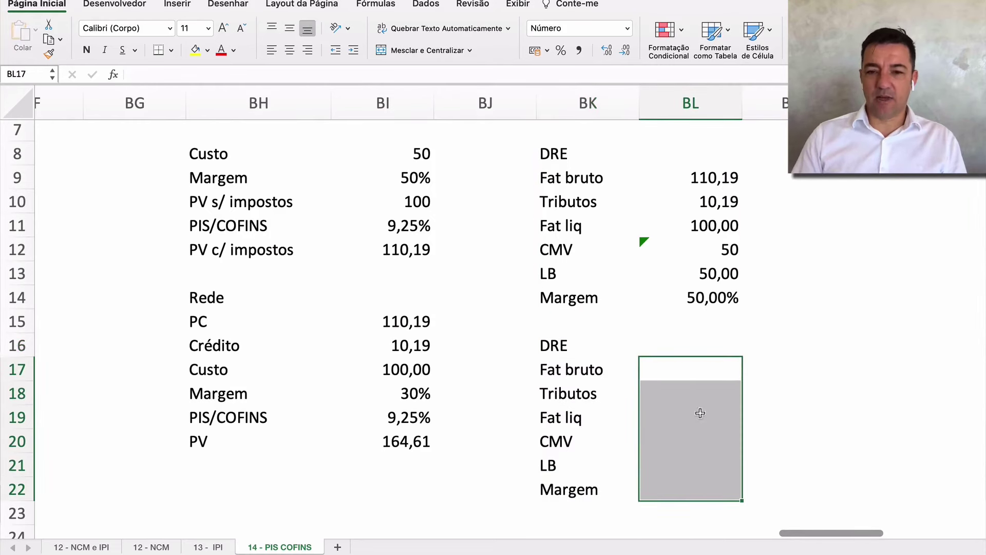
# Link the second DRE's "Fat bruto" in BL17 to the network's selling price with =BI20.
pyautogui.click(689, 370)
pyautogui.write('=')
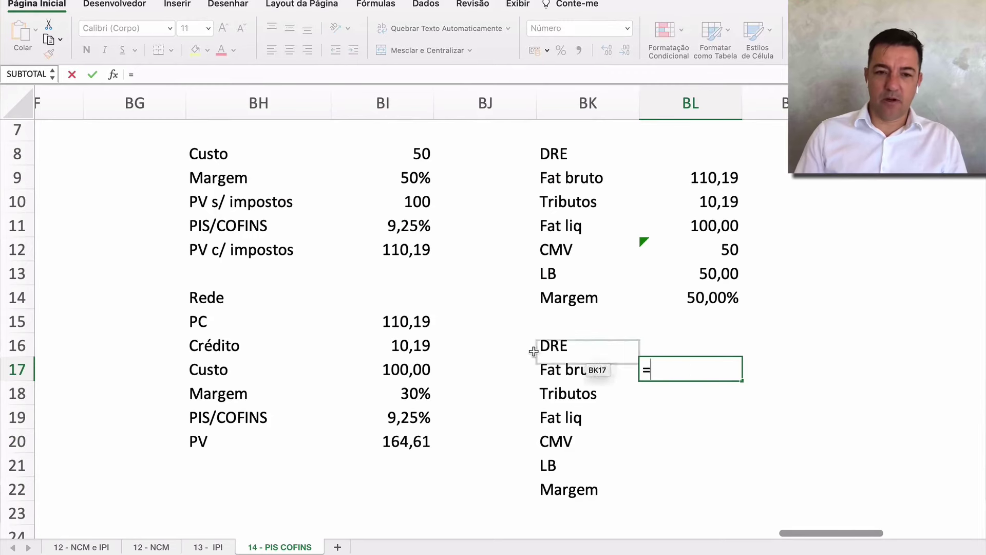
pyautogui.click(415, 445)
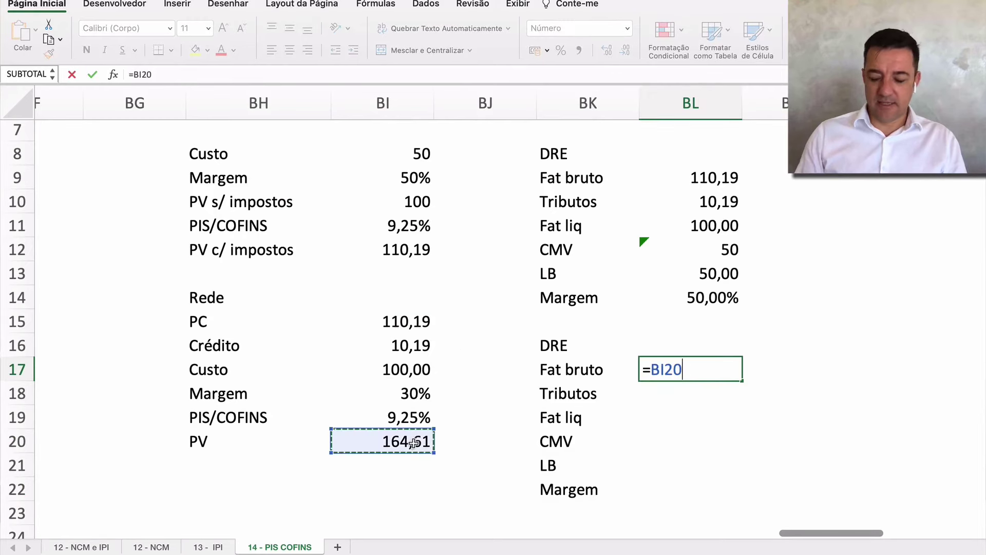
pyautogui.press('Return')
# Calculate the second DRE's "Tributos" in BL18 with the formula =BL17*BI19.
pyautogui.write('=')
pyautogui.press('Up')
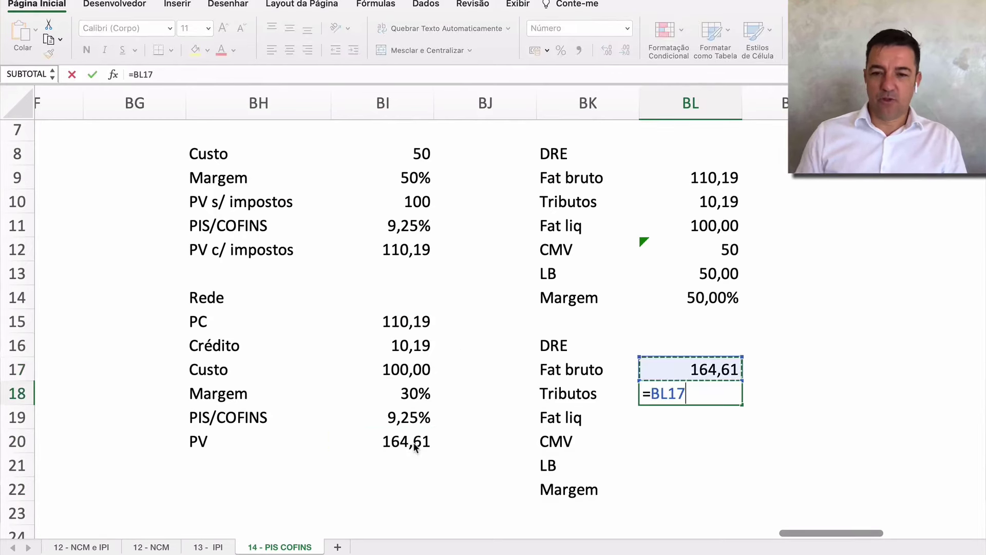
pyautogui.write('*')
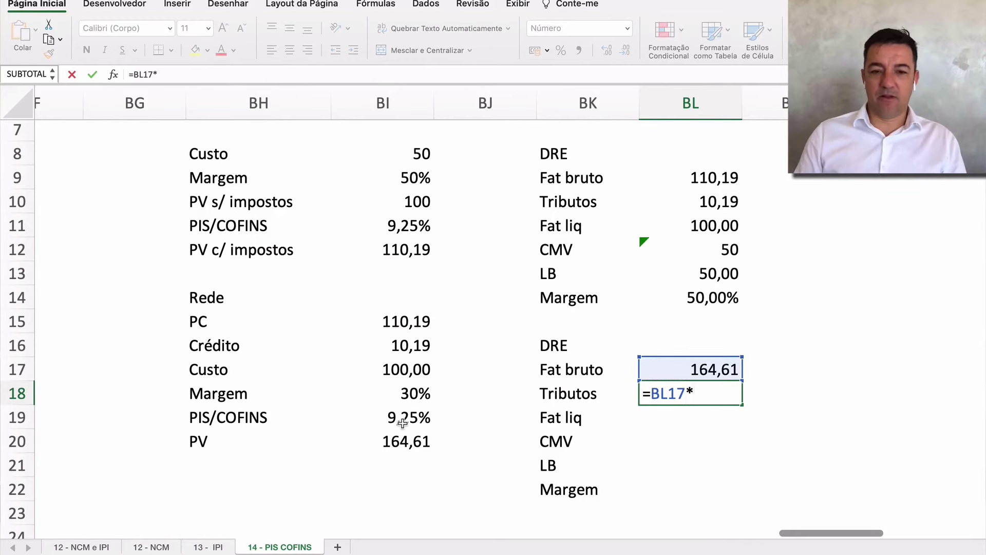
pyautogui.click(402, 422)
pyautogui.press('Return')
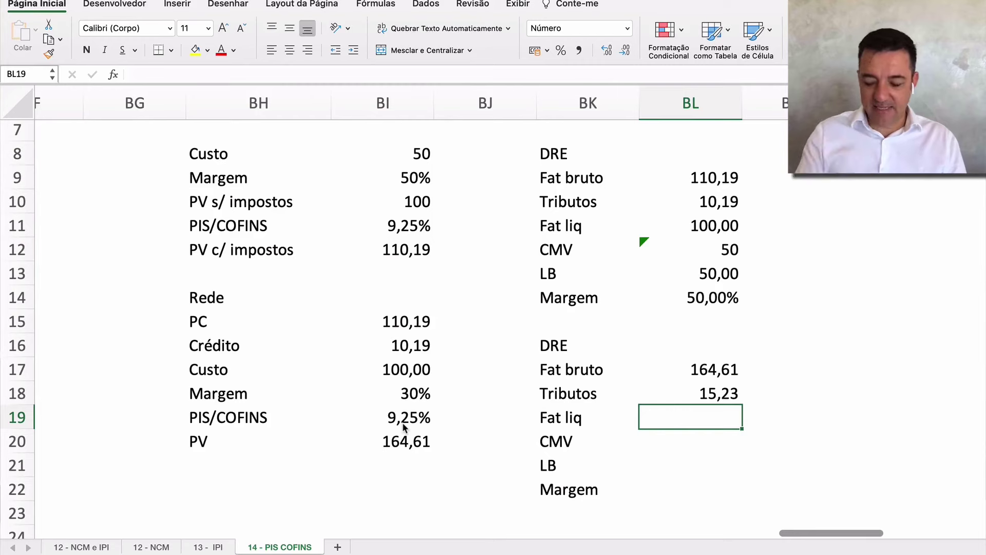
# Calculate the second DRE's "Fat liq" in BL19 with the formula =BL17-BL18.
pyautogui.write('=')
pyautogui.press('Up')
pyautogui.press('Up')
pyautogui.write('-')
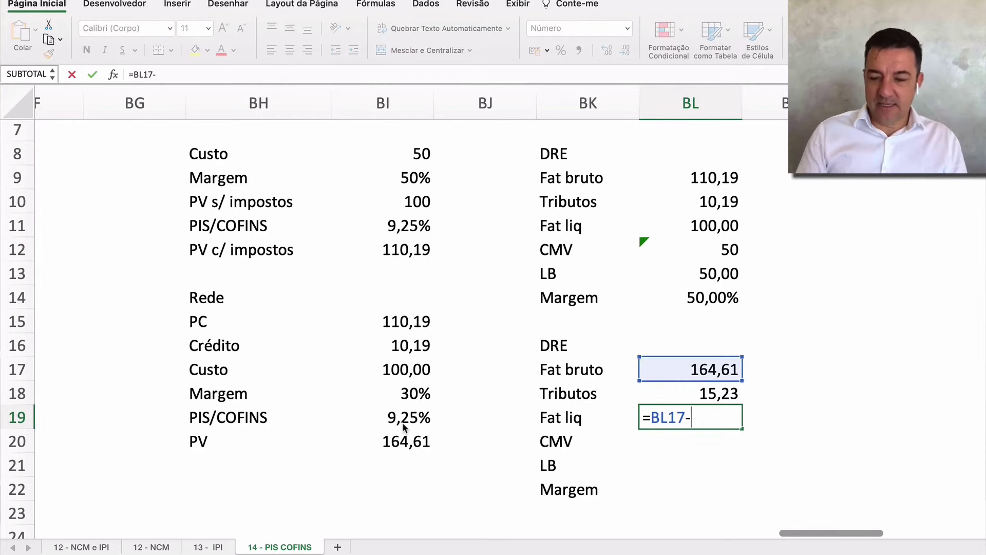
pyautogui.press('Up')
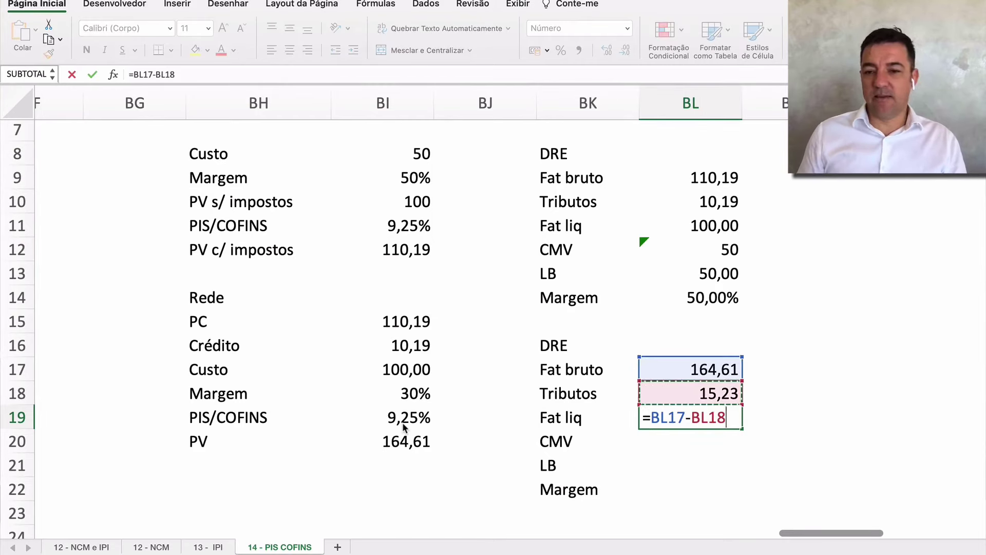
pyautogui.press('Return')
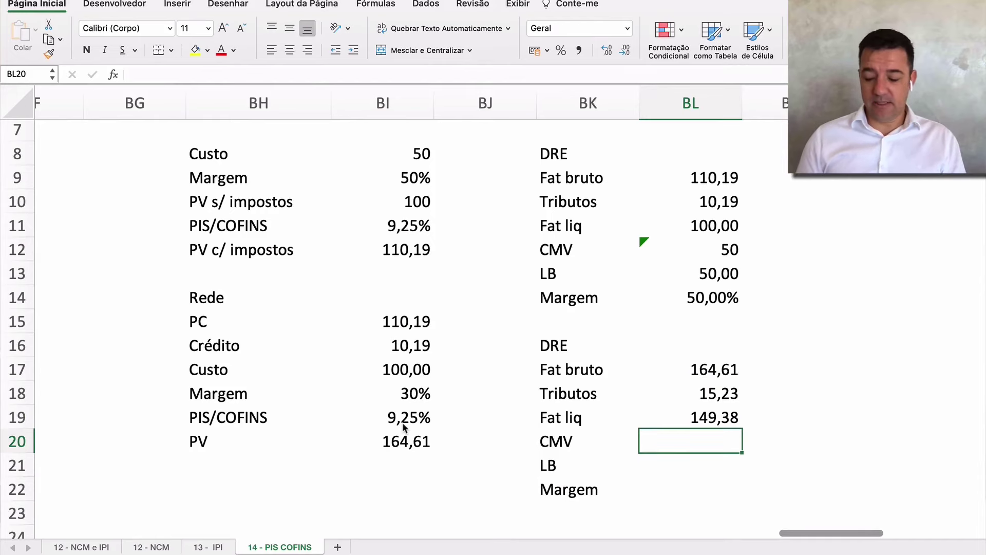
# Link the second DRE's "CMV" in BL20 to the network's cost with =BI17.
pyautogui.write('=')
pyautogui.press('Left')
pyautogui.press('Left')
pyautogui.press('Left')
pyautogui.press('Up')
pyautogui.press('Up')
pyautogui.press('Up')
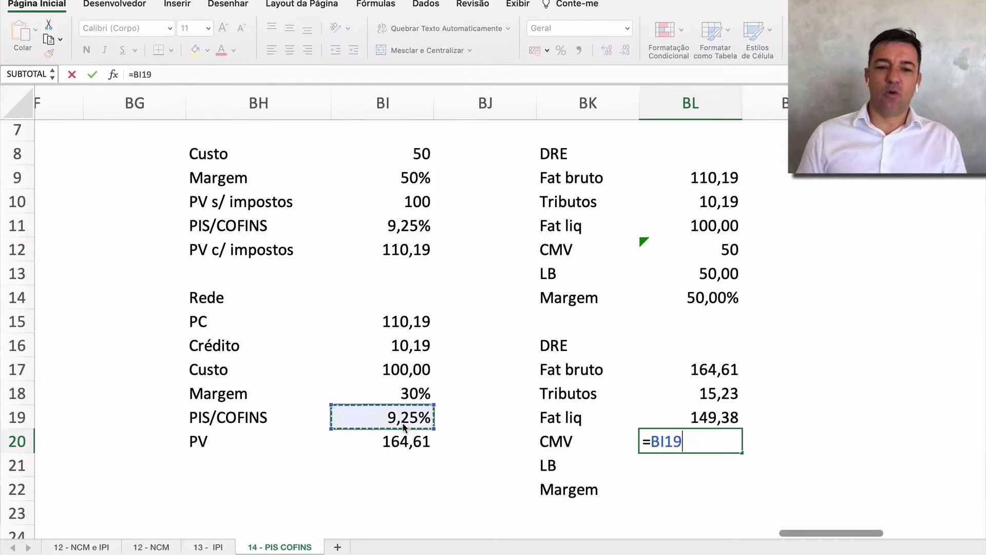
pyautogui.press('Return')
# Calculate the second DRE's "LB" in BL21 with the formula =BL19-BL20.
pyautogui.write('=')
pyautogui.press('Up')
pyautogui.press('Up')
pyautogui.write('-')
pyautogui.press('Up')
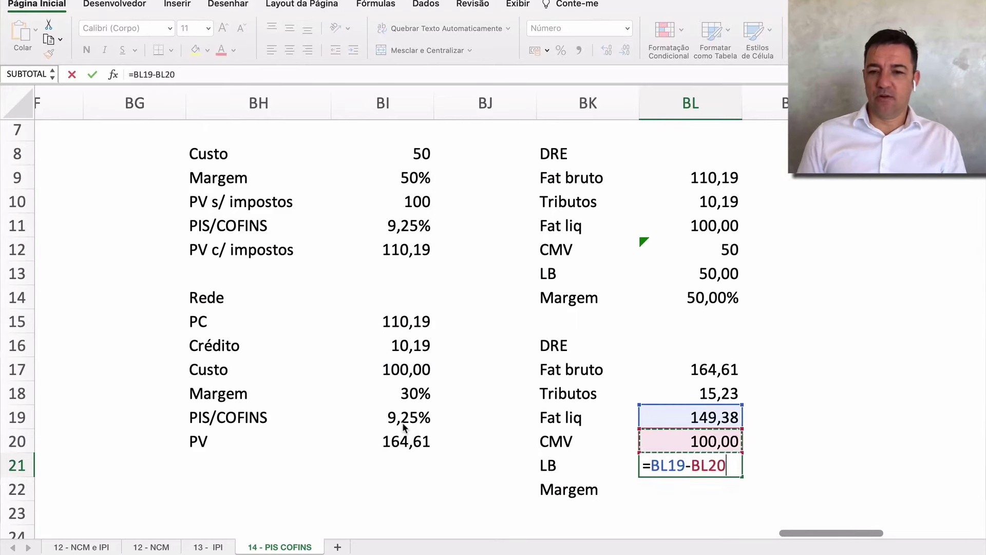
pyautogui.press('Return')
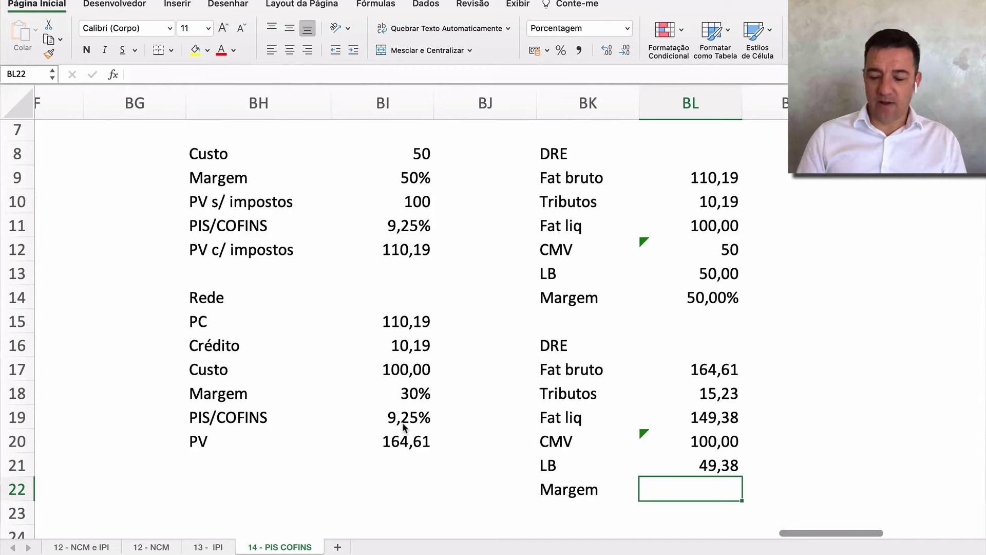
# Calculate the second DRE's "Margem" in BL22 with the formula =BL21/BL17.
pyautogui.write('=')
pyautogui.press('Up')
pyautogui.write('/')
pyautogui.press('Up')
pyautogui.press('Up')
pyautogui.press('Up')
pyautogui.press('Up')
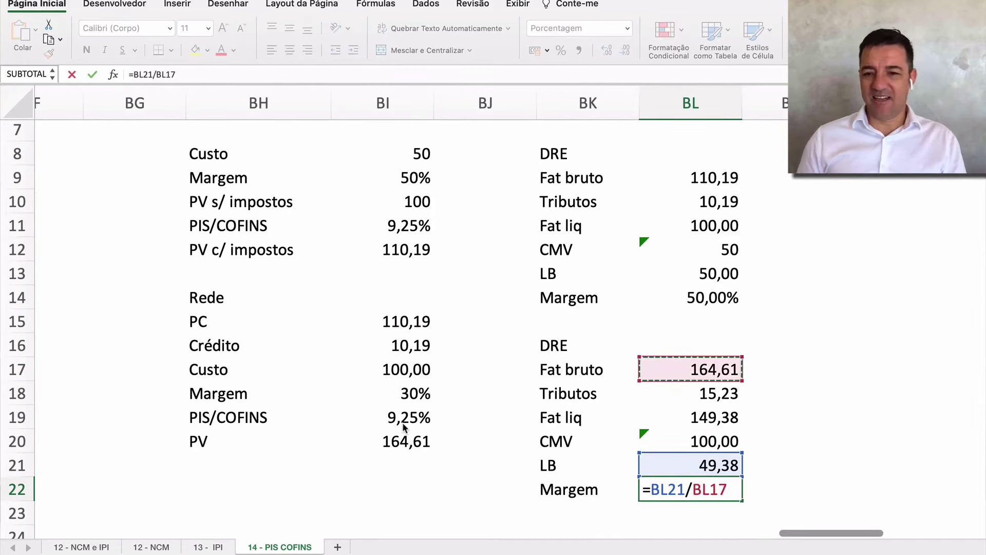
pyautogui.press('Return')
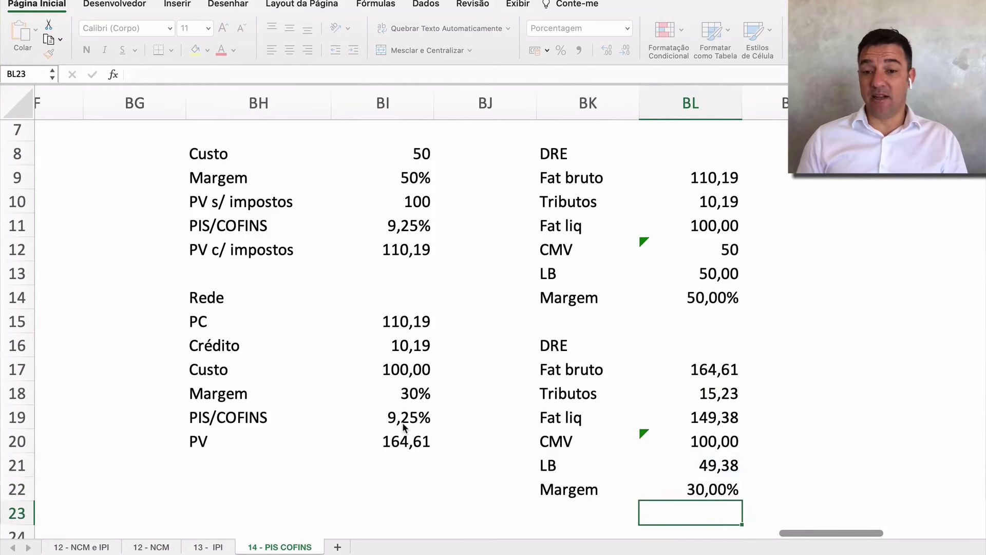
# Review the second DRE's cells in column BL from "Fat bruto" down to "Margem".
pyautogui.press('Up')
pyautogui.press('Up')
pyautogui.press('Up')
pyautogui.press('Up')
pyautogui.press('Up')
pyautogui.press('Up')
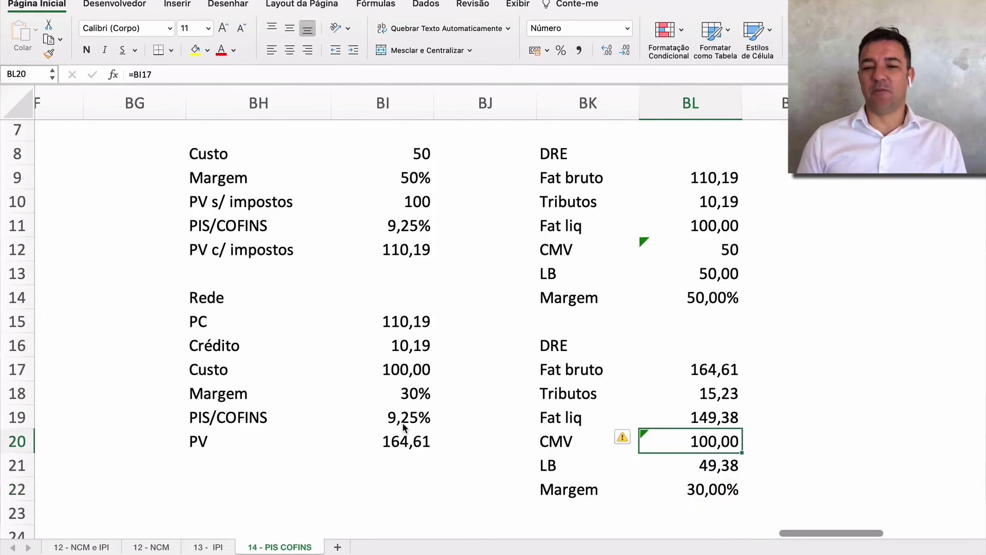
pyautogui.press('Down')
pyautogui.press('Down')
pyautogui.press('Down')
pyautogui.press('Down')
pyautogui.press('Down')
pyautogui.press('Down')
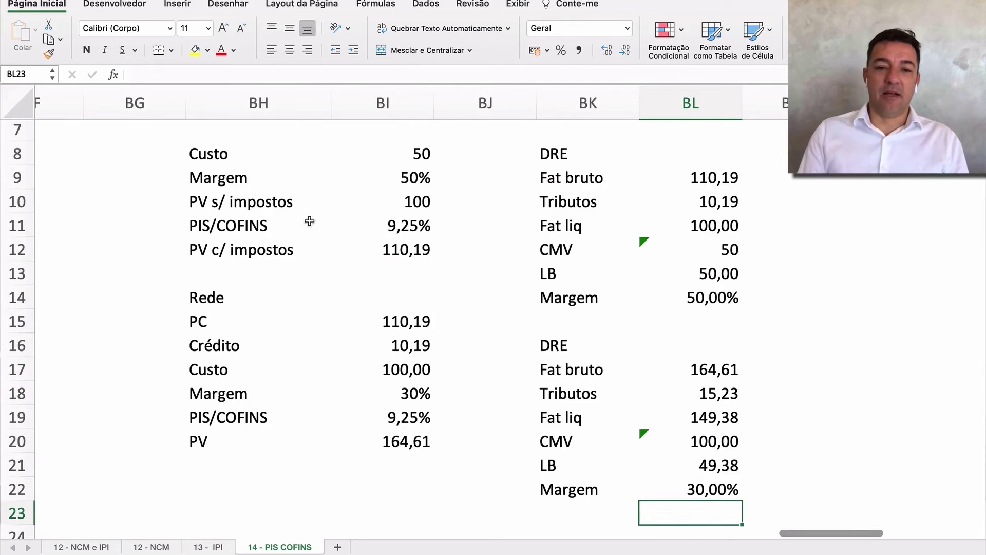
# Fill the supplier's "PIS/COFINS" row BH11:BI11 and the first DRE's "Tributos" row BK10:BL10 with yellow.
pyautogui.moveTo(236, 223); pyautogui.dragTo(390, 225)
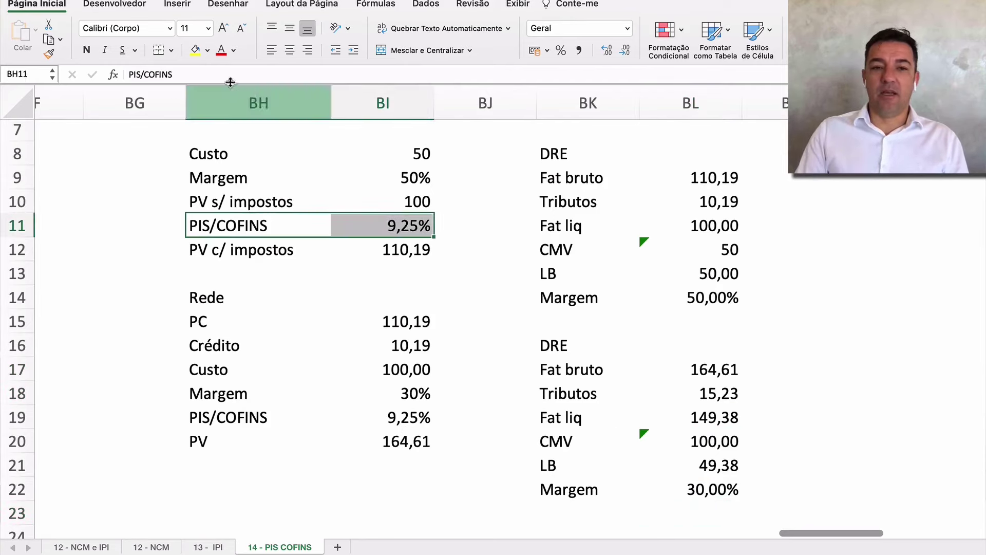
pyautogui.click(196, 50)
pyautogui.moveTo(615, 201); pyautogui.dragTo(668, 201)
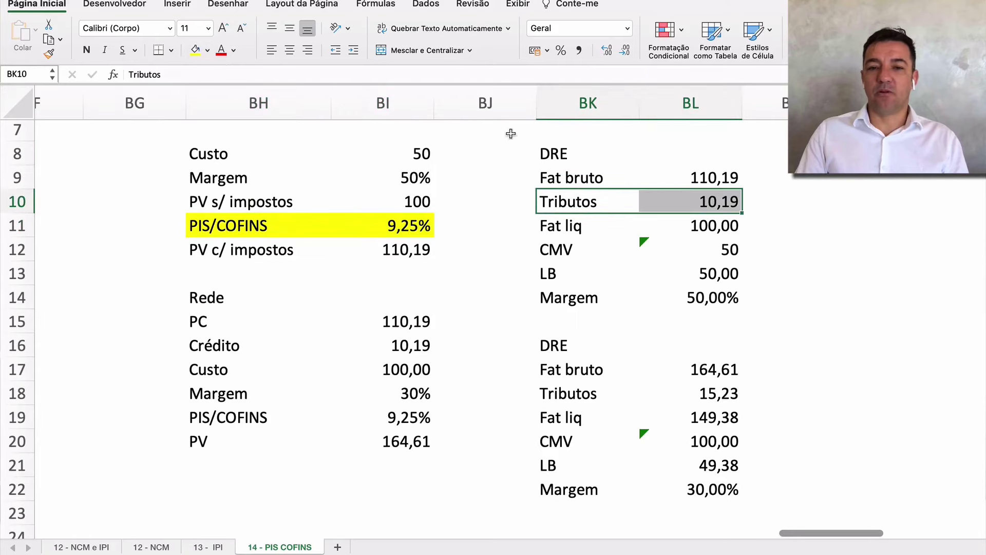
pyautogui.click(196, 50)
# Format the supplier's "PIS/COFINS" row BH11:BI11 with a red fill and white text.
pyautogui.moveTo(286, 224); pyautogui.dragTo(417, 226)
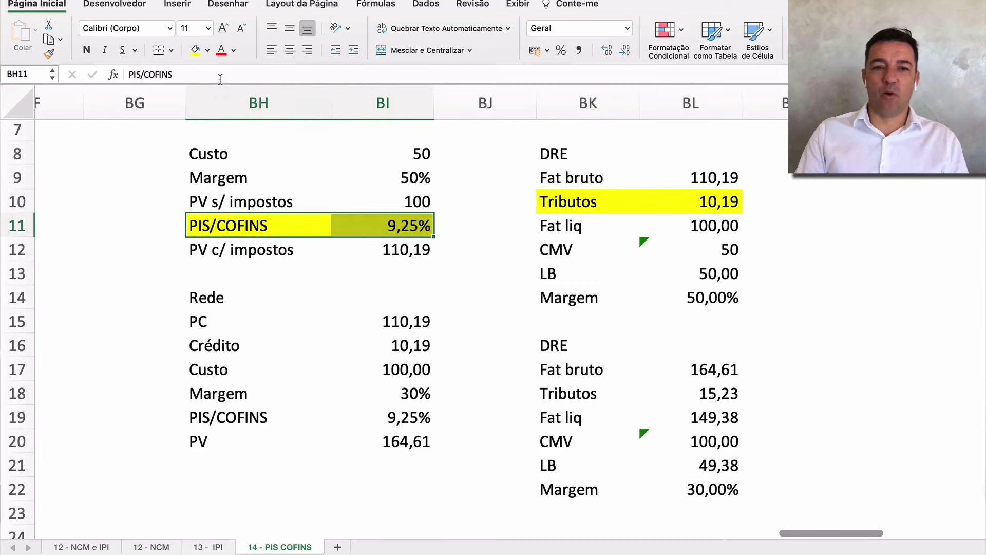
pyautogui.click(207, 50)
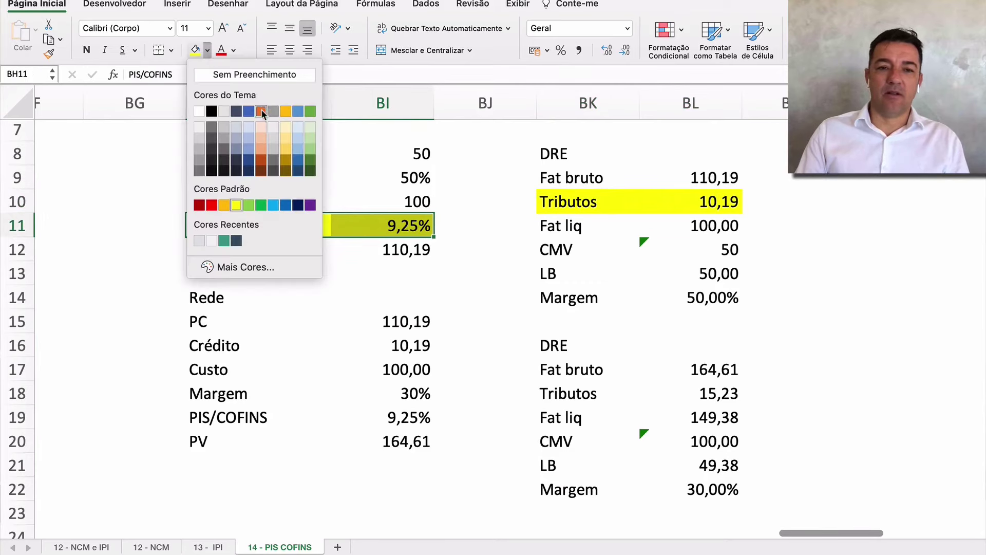
pyautogui.click(211, 205)
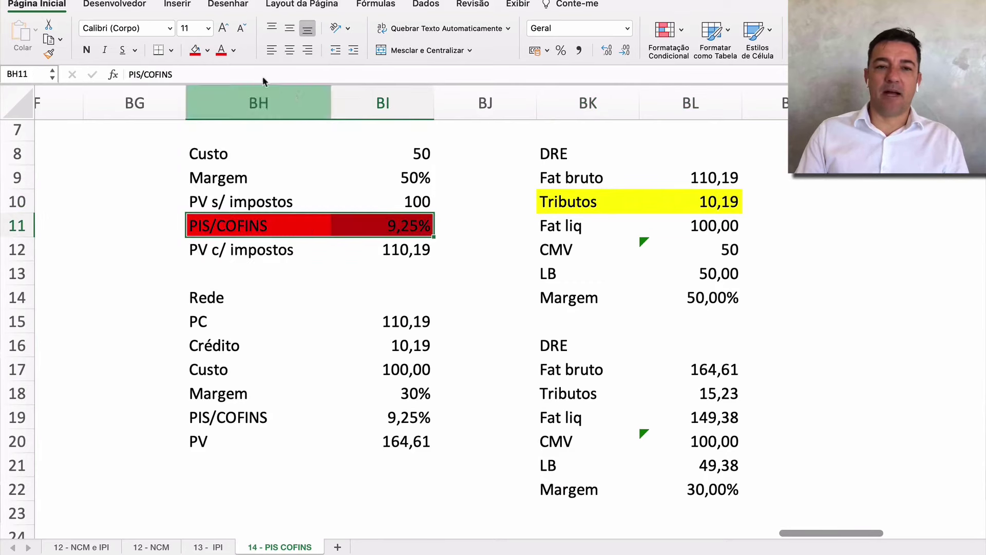
pyautogui.click(234, 49)
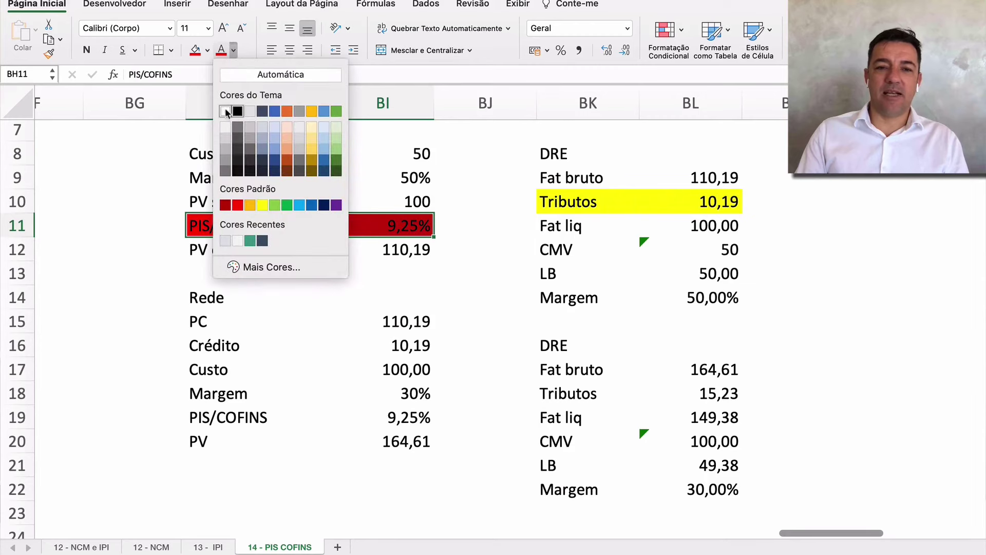
pyautogui.click(529, 168)
# Give the first DRE's "Tributos" row BK10:BL10 the same red fill and white text.
pyautogui.click(569, 207)
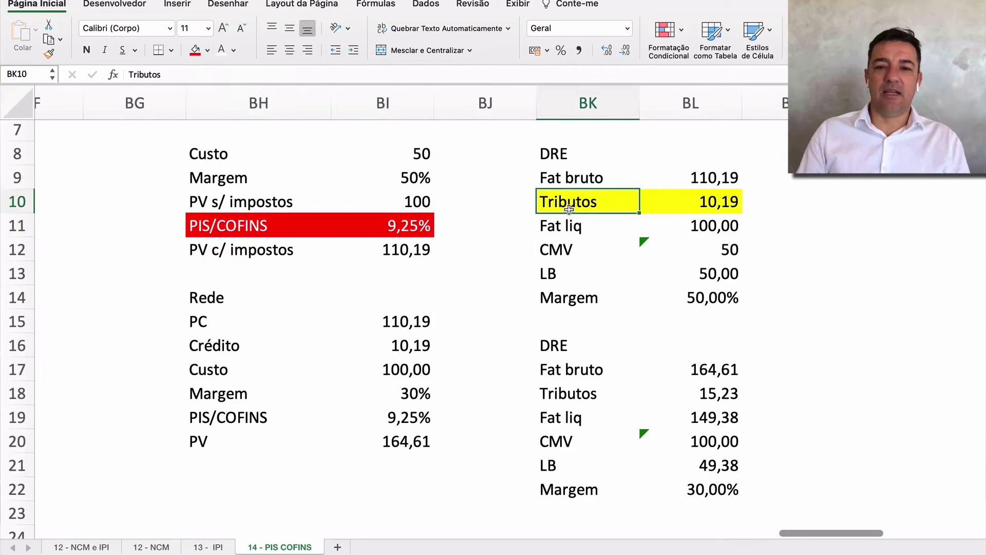
pyautogui.moveTo(583, 203); pyautogui.dragTo(719, 202)
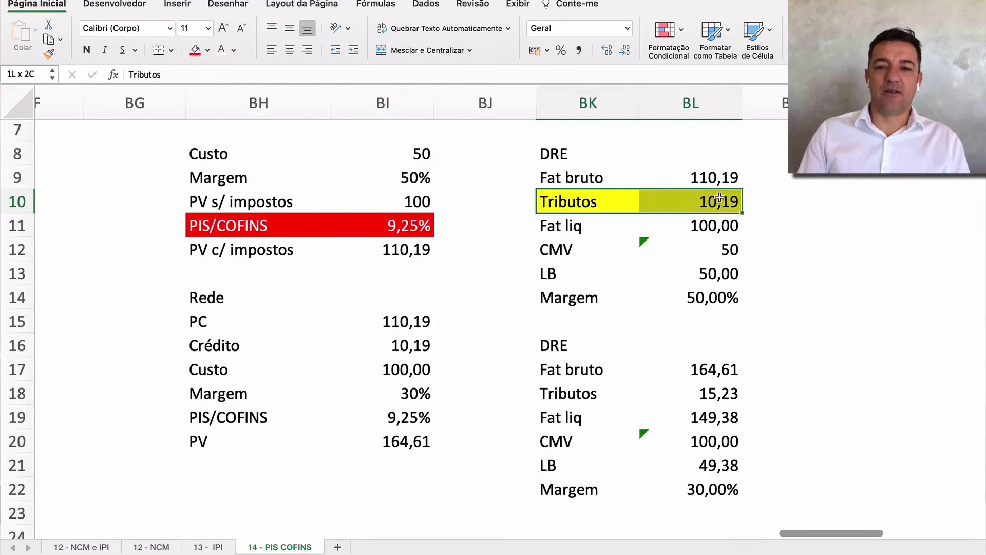
pyautogui.click(195, 50)
pyautogui.click(220, 51)
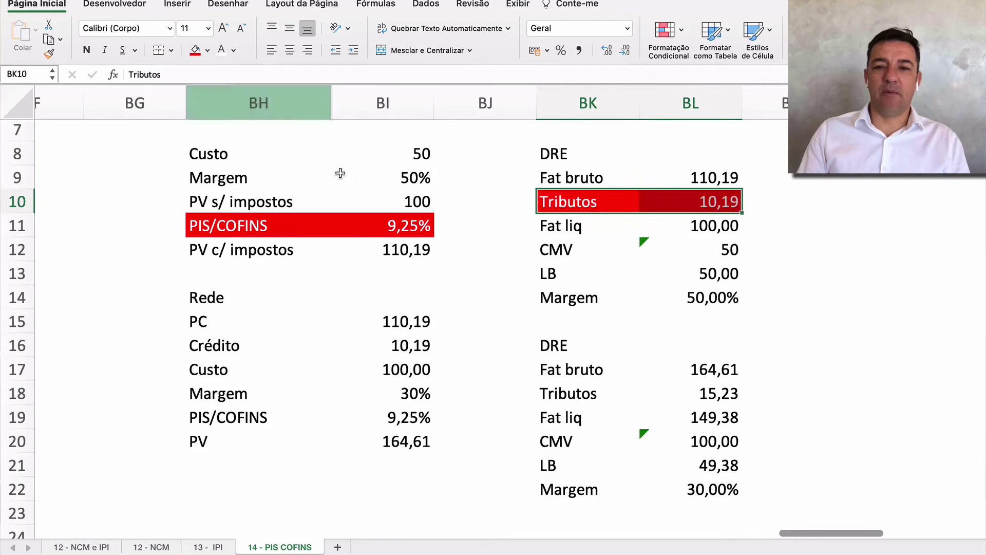
pyautogui.click(755, 221)
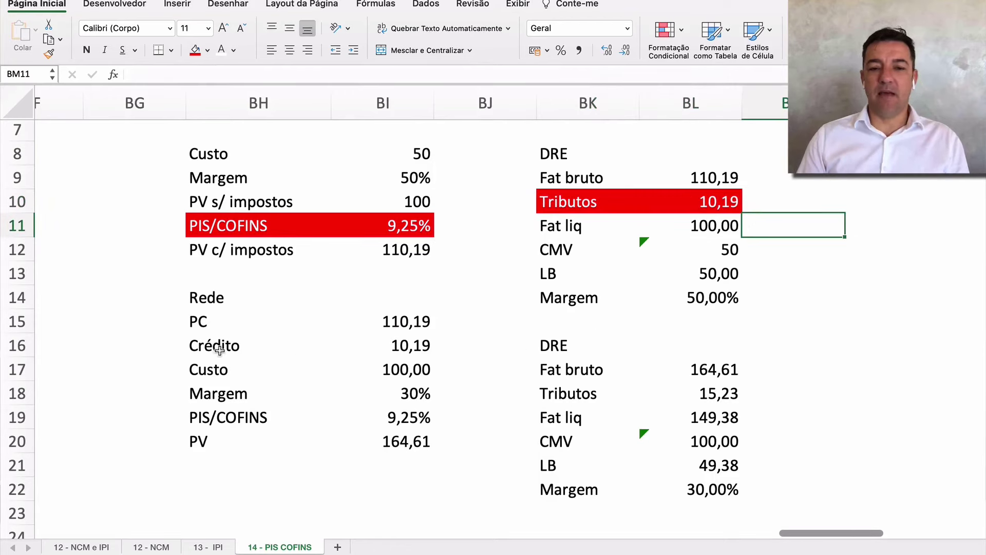
# Fill the network's "Crédito" row BH16:BI16 with light green.
pyautogui.moveTo(220, 350); pyautogui.dragTo(379, 346)
pyautogui.click(208, 51)
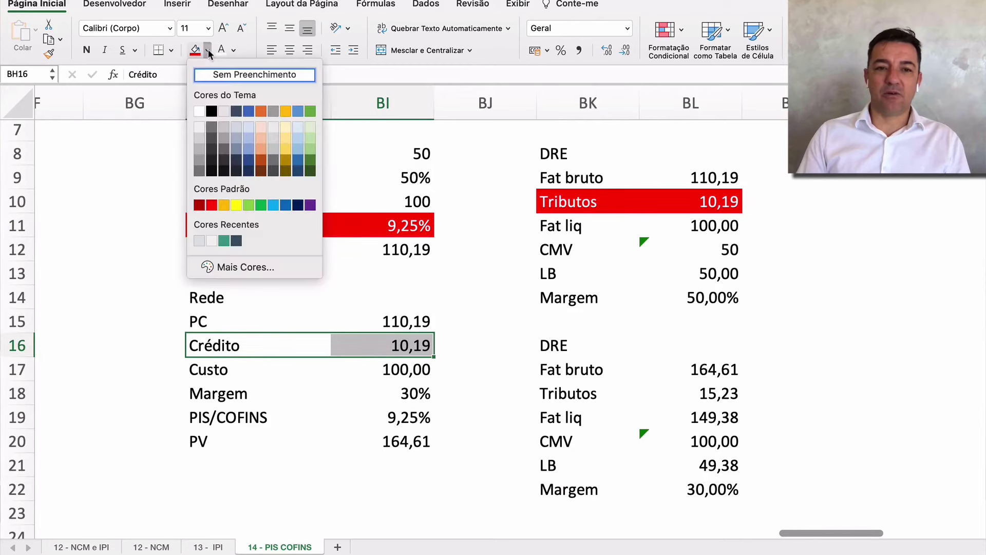
pyautogui.click(249, 205)
pyautogui.click(352, 441)
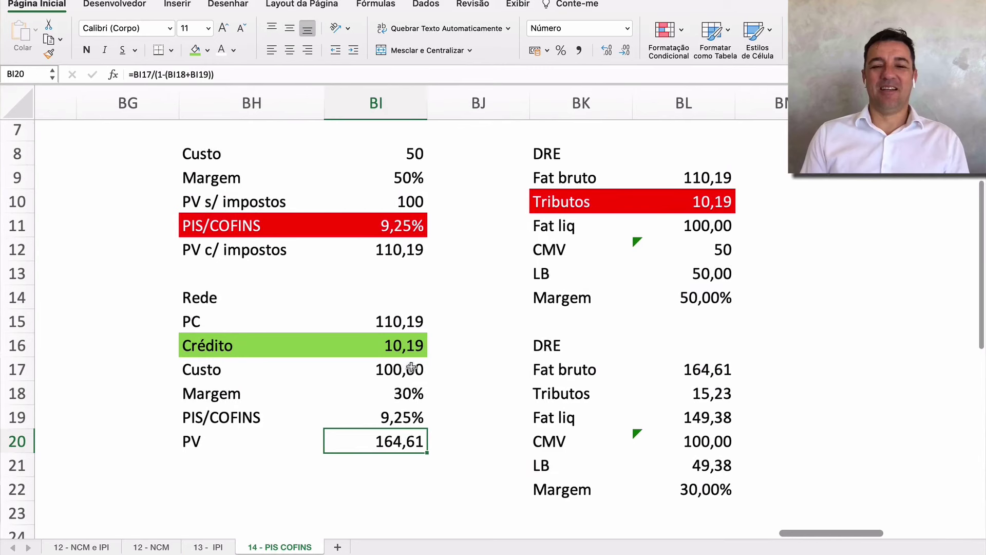
# Format the network's "PIS/COFINS" row BH19:BI19 with a red fill and white text.
pyautogui.scroll(1, 380, 441)
pyautogui.hscroll(1, 380, 442)
pyautogui.moveTo(257, 426); pyautogui.dragTo(341, 427)
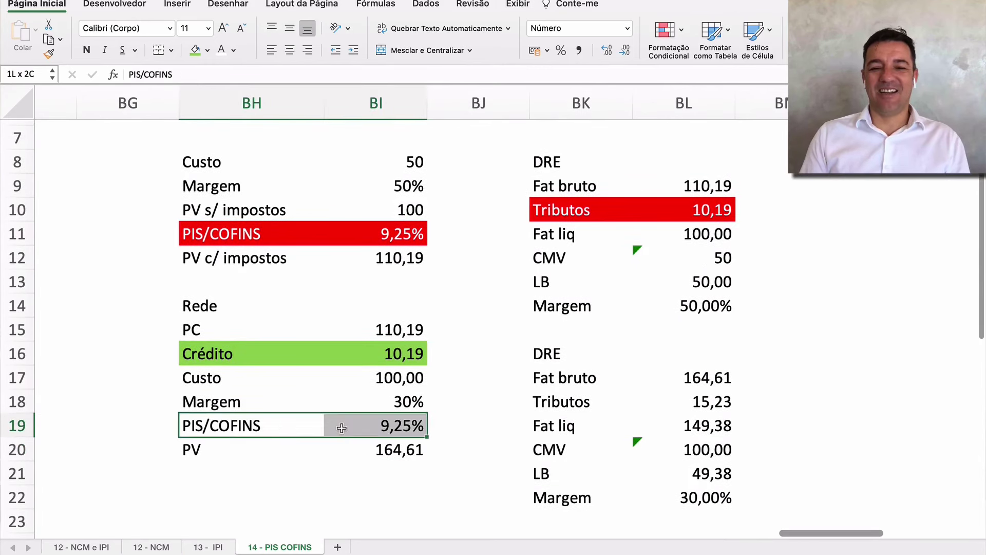
pyautogui.click(207, 51)
pyautogui.click(209, 206)
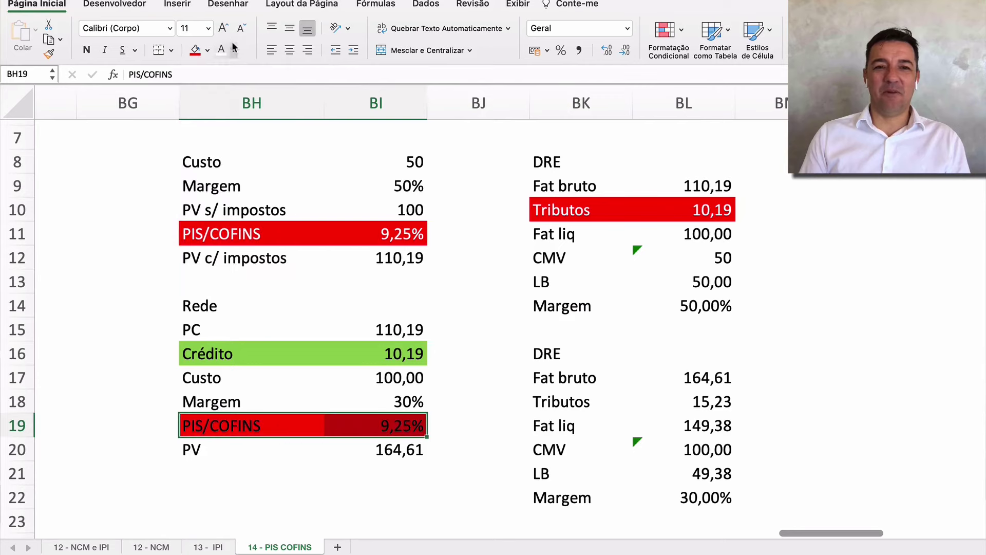
# Apply the red fill and white text to the second DRE's "Tributos" row BK18:BL18.
pyautogui.moveTo(574, 391); pyautogui.dragTo(668, 399)
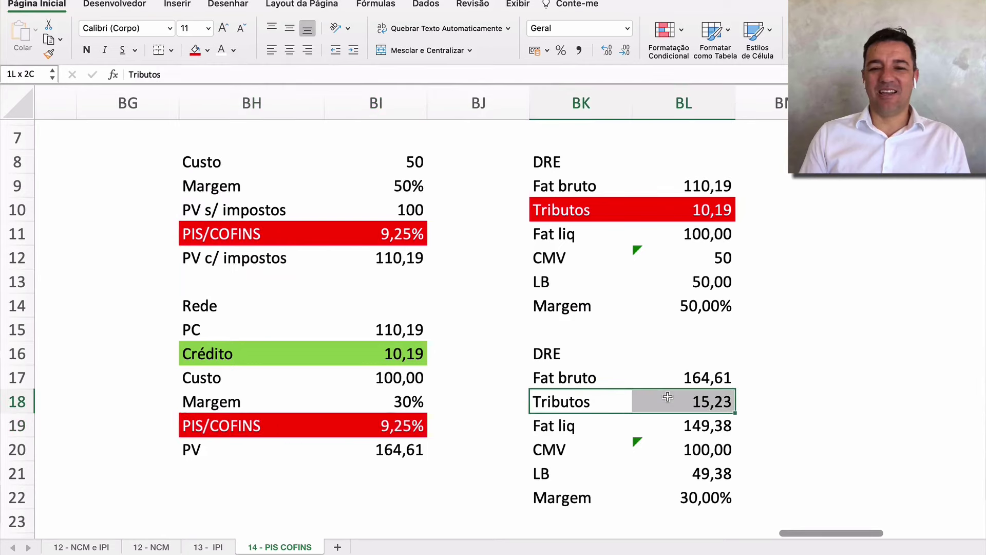
pyautogui.click(195, 50)
pyautogui.click(582, 452)
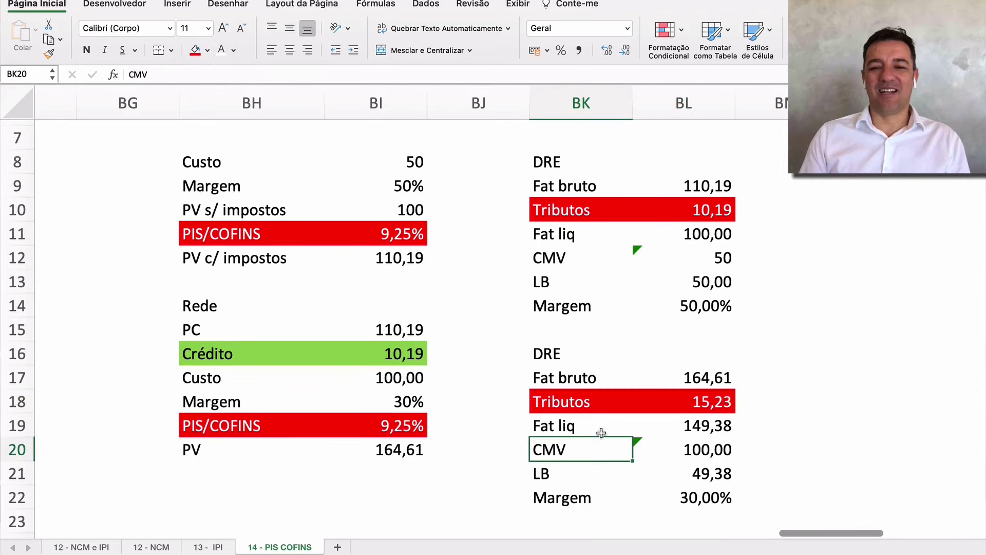
# Fill the second DRE's "CMV" row BK20:BL20 with light green to match the "Crédito" row.
pyautogui.click(398, 356)
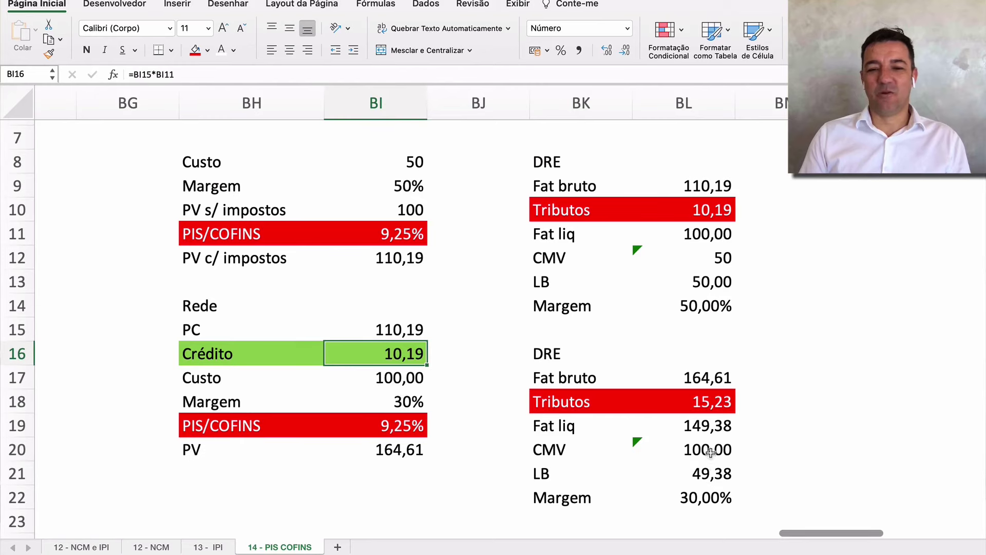
pyautogui.moveTo(710, 451); pyautogui.dragTo(549, 447)
pyautogui.click(207, 50)
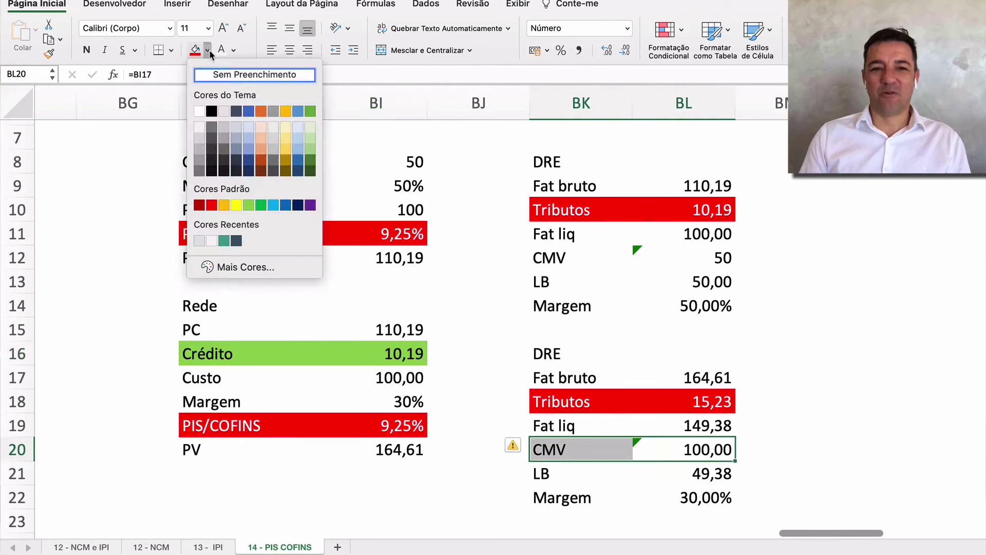
pyautogui.click(250, 206)
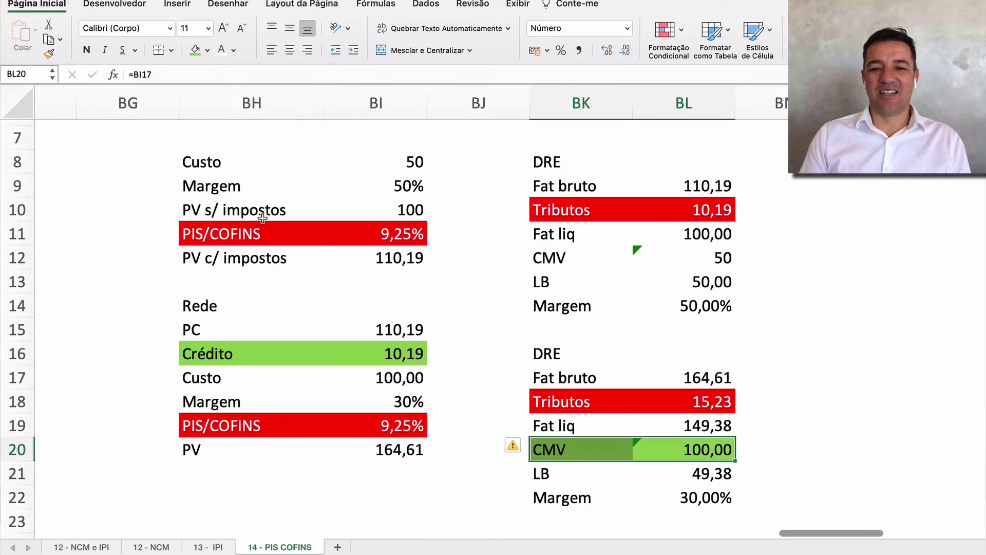
# Examine how the network's "PC", "Crédito" and "Custo" relate to the second DRE's "CMV" and both DREs' "Tributos".
pyautogui.click(394, 349)
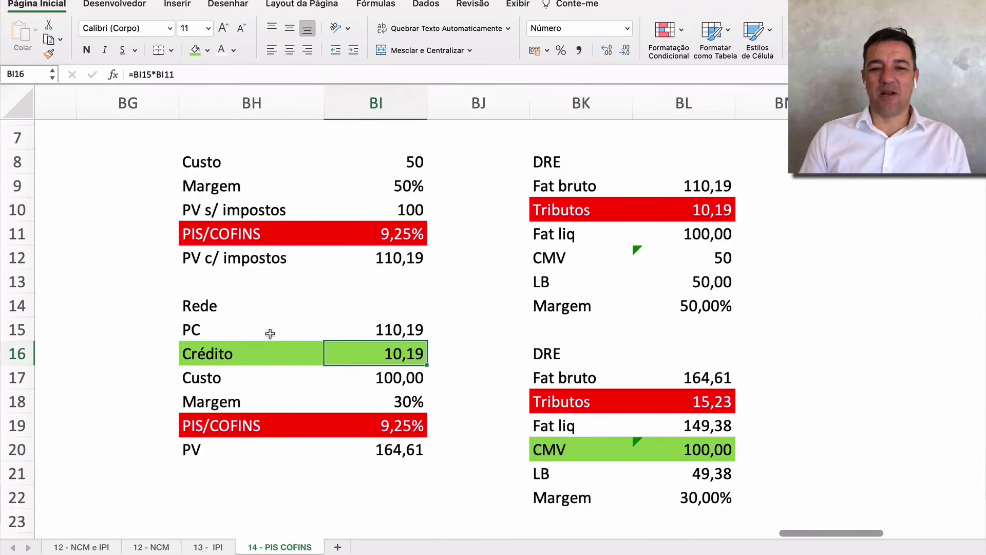
pyautogui.moveTo(269, 332); pyautogui.dragTo(406, 332)
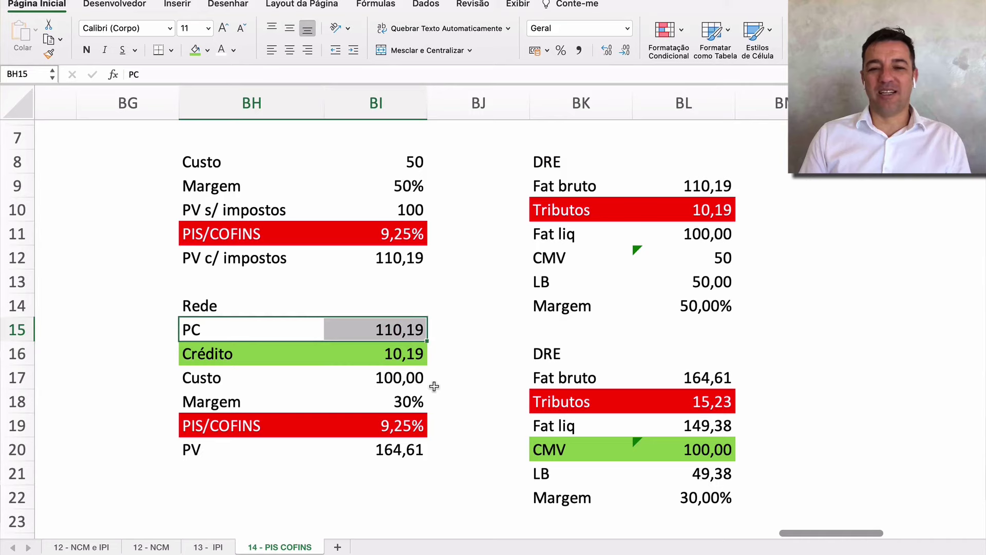
pyautogui.moveTo(595, 450); pyautogui.dragTo(680, 451)
pyautogui.click(362, 328)
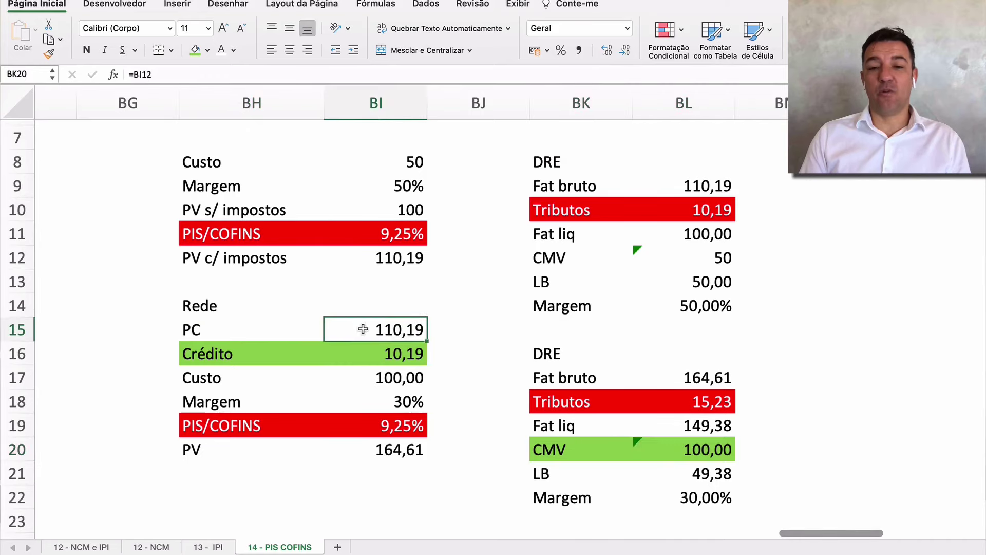
pyautogui.click(379, 353)
pyautogui.click(412, 378)
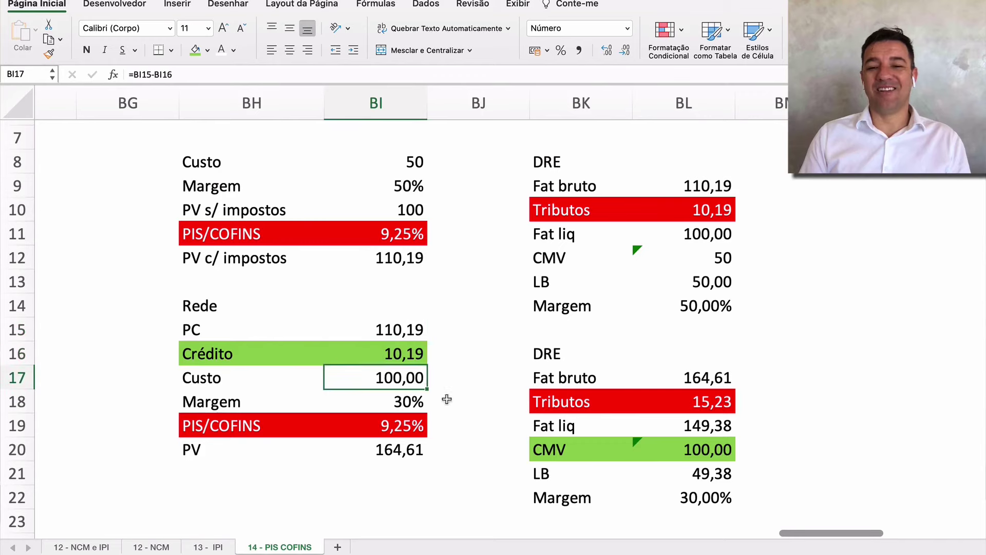
pyautogui.click(709, 401)
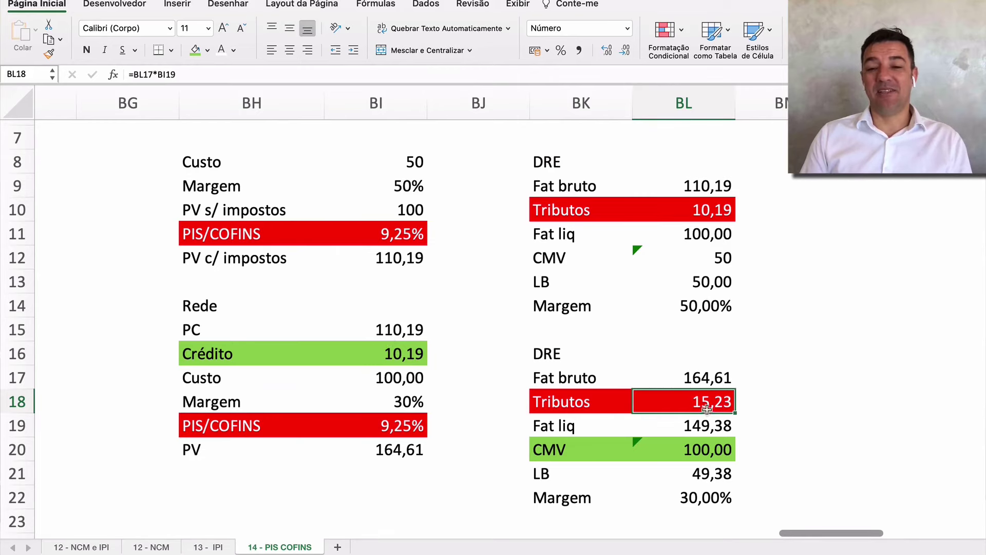
pyautogui.moveTo(707, 450); pyautogui.dragTo(574, 452)
pyautogui.scroll(-4, 601, 452)
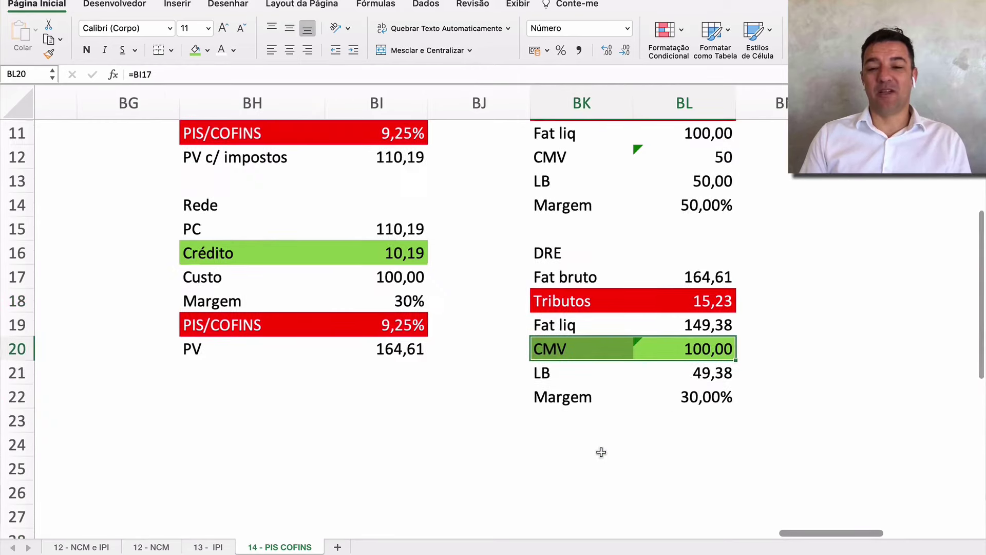
pyautogui.scroll(3, 600, 452)
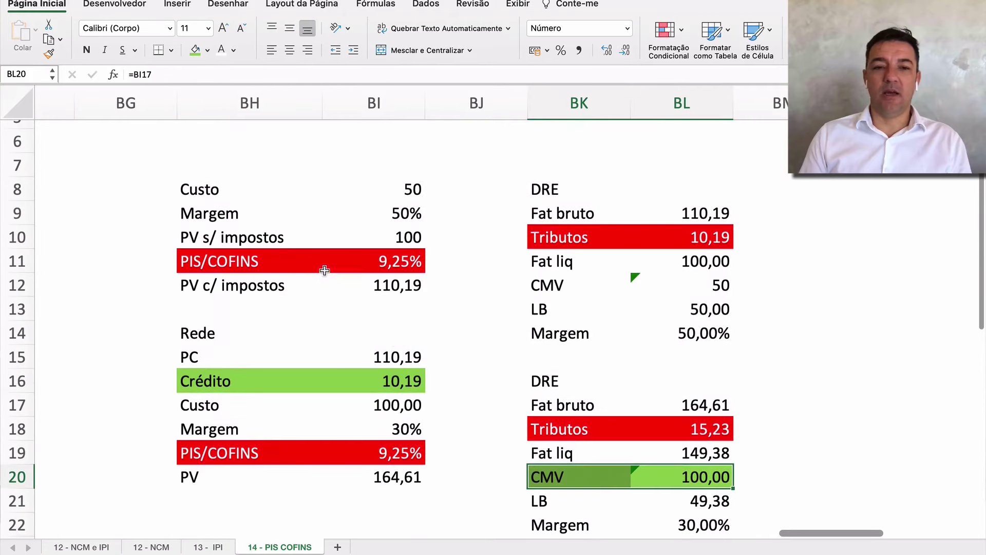
pyautogui.scroll(-1, 476, 196)
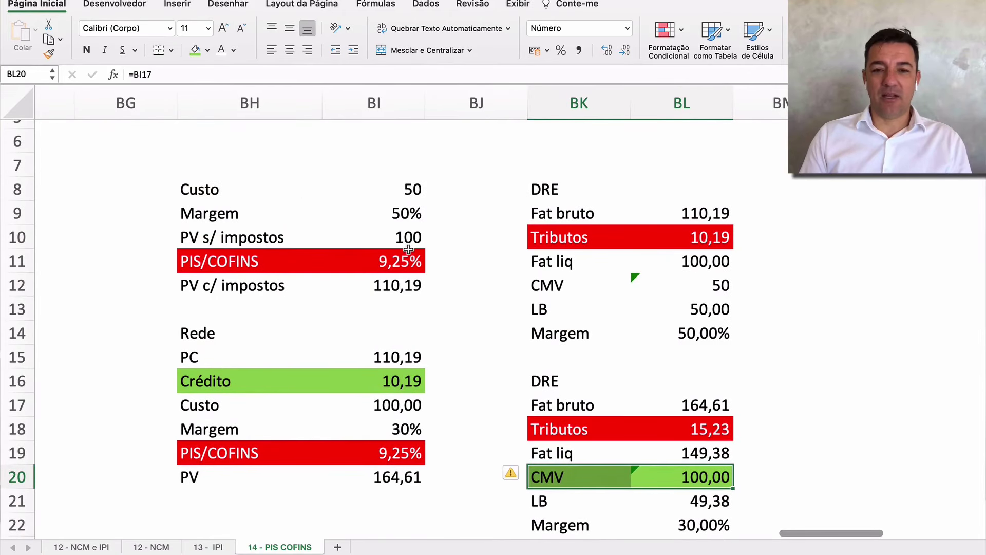
pyautogui.moveTo(265, 263); pyautogui.dragTo(402, 265)
pyautogui.click(679, 232)
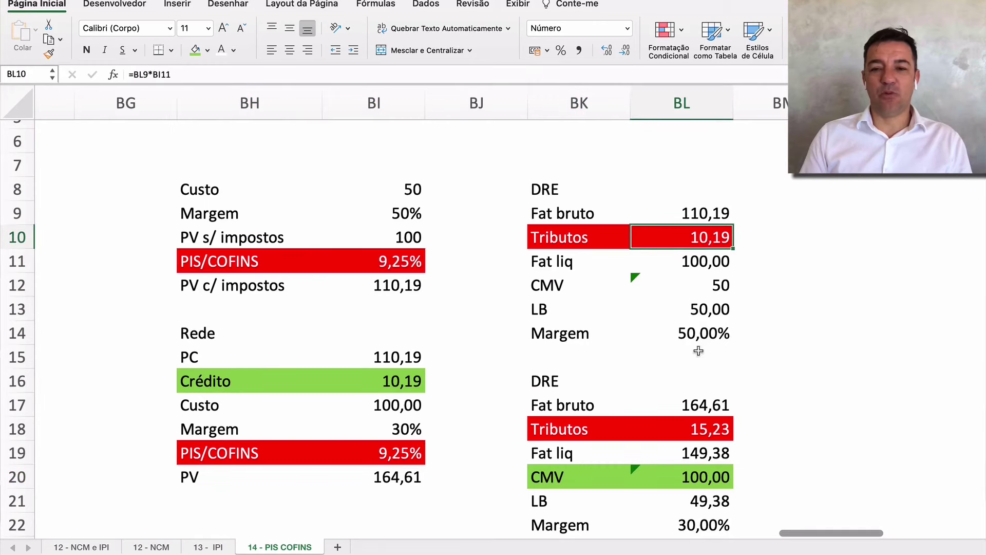
pyautogui.click(395, 378)
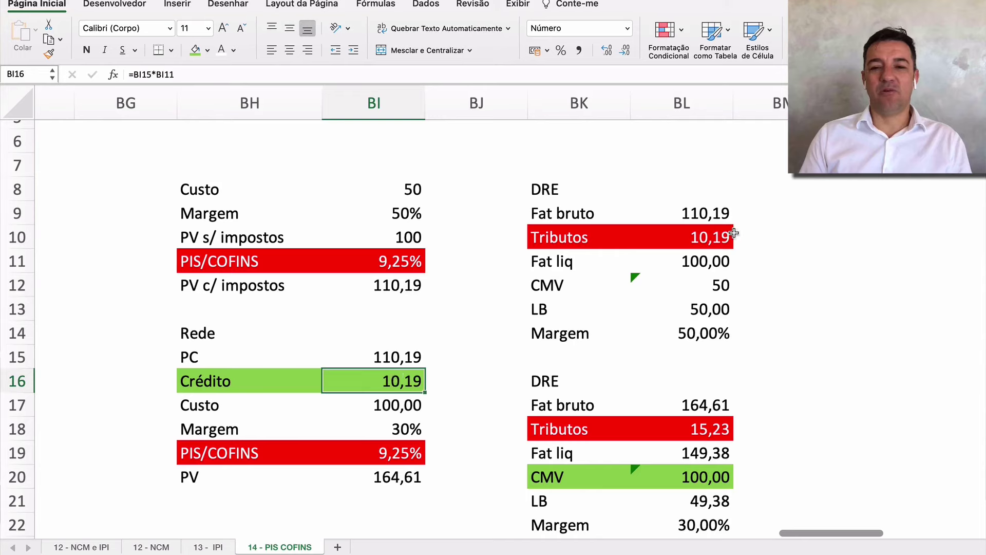
pyautogui.click(755, 236)
pyautogui.hscroll(5, 688, 313)
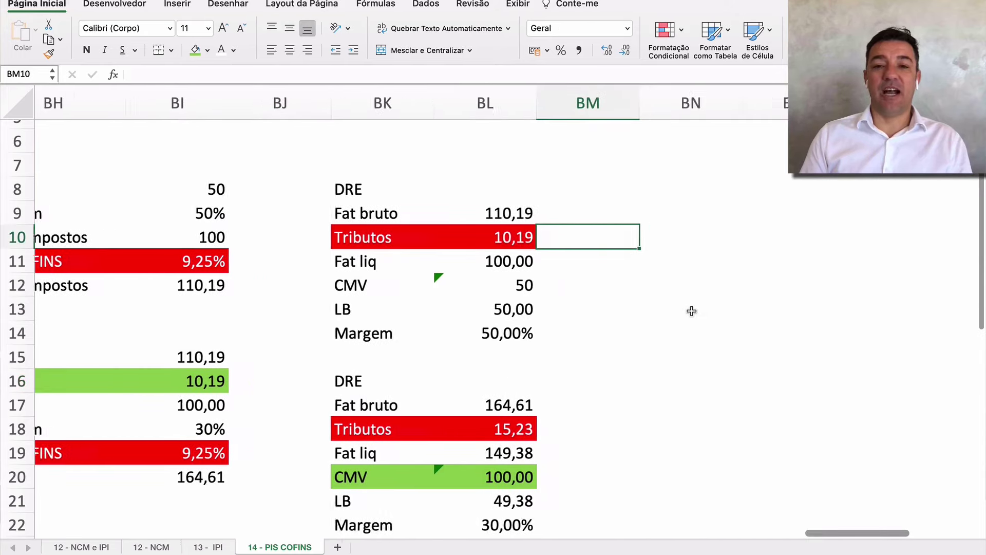
pyautogui.hscroll(8, 689, 307)
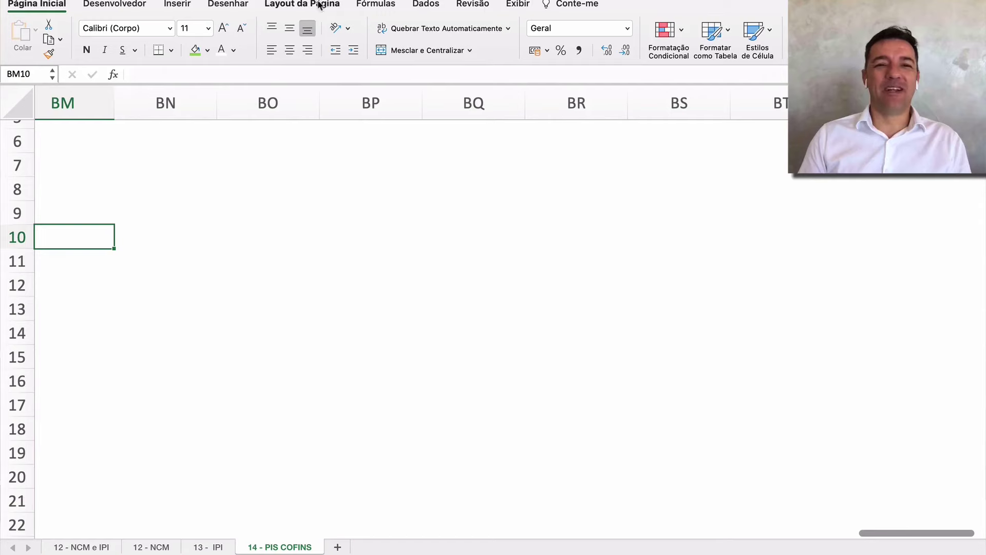
# Set a drawing pen to dark blue and handwrite an underlined "L.R." in the blank area around BN7:BP11.
pyautogui.click(234, 4)
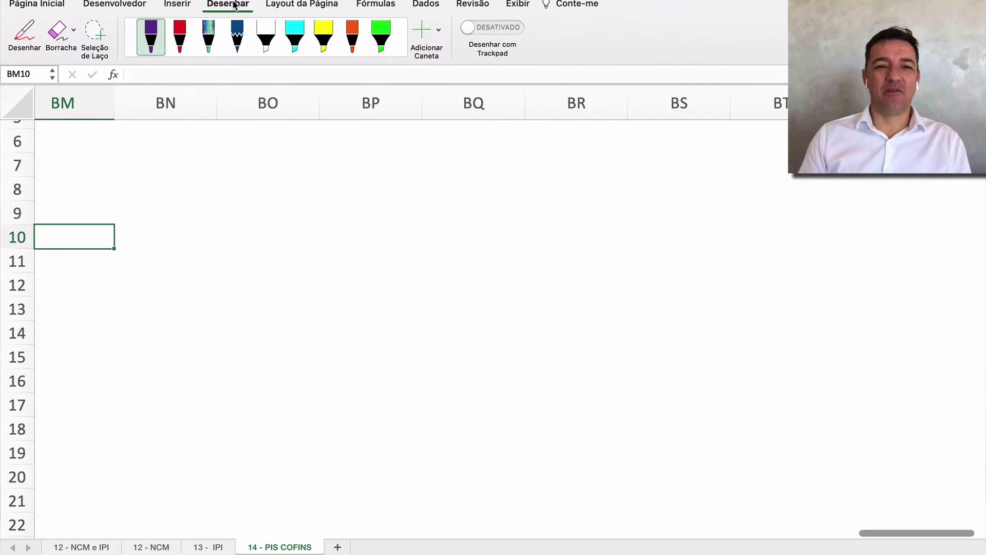
pyautogui.click(160, 45)
pyautogui.click(185, 185)
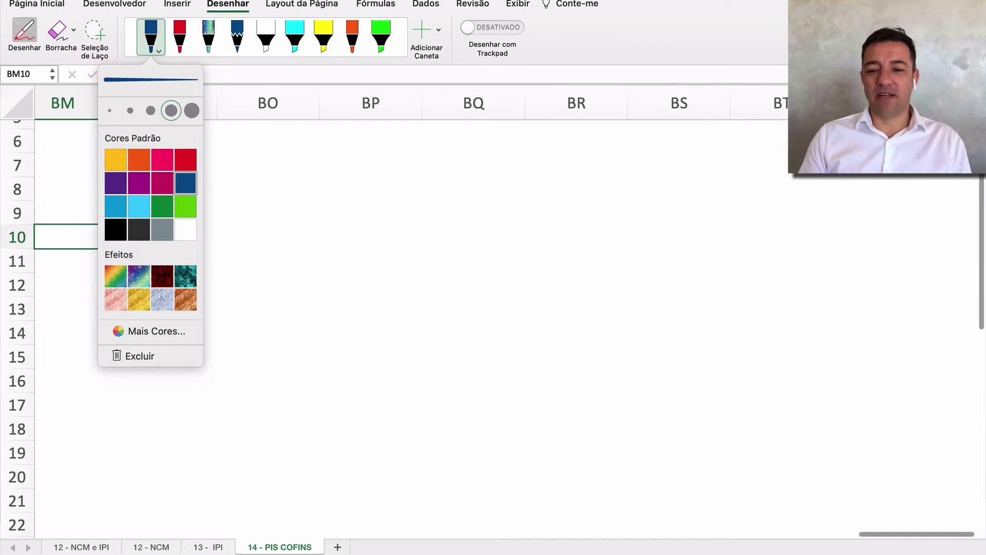
pyautogui.scroll(-3, 394, 308)
pyautogui.scroll(-5, 394, 308)
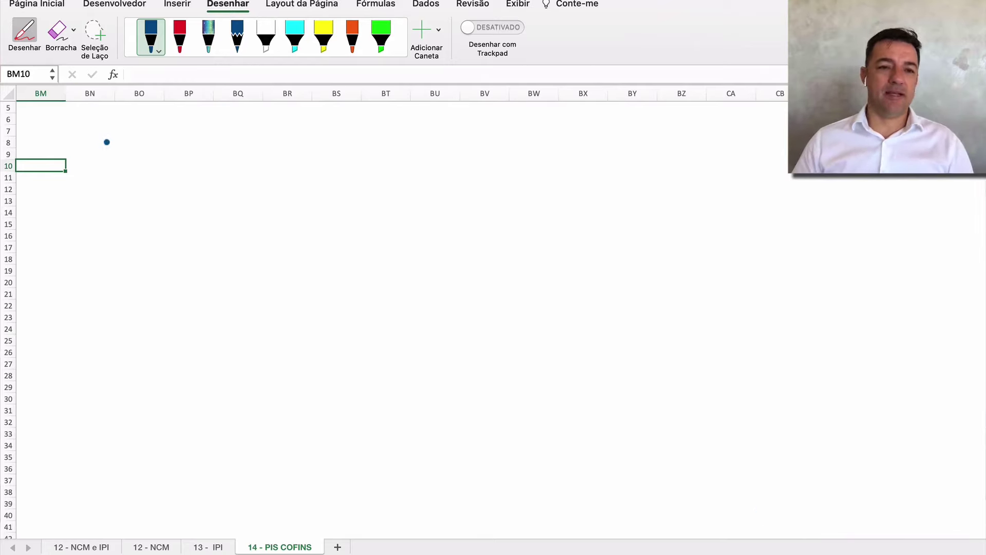
pyautogui.moveTo(117, 128)
pyautogui.mouseDown()
pyautogui.moveTo(132, 167)
pyautogui.moveTo(147, 165)
pyautogui.mouseUp()
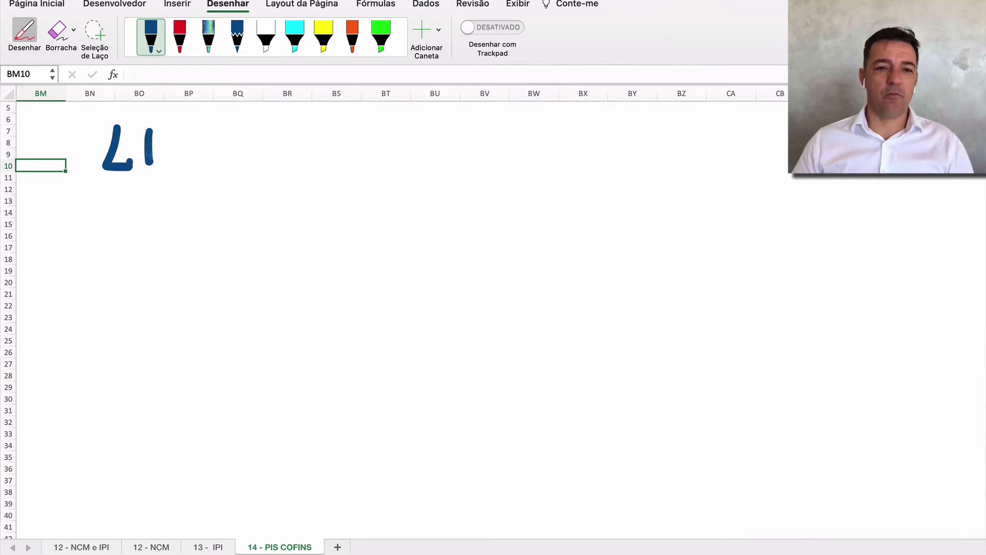
pyautogui.moveTo(146, 128); pyautogui.dragTo(176, 163)
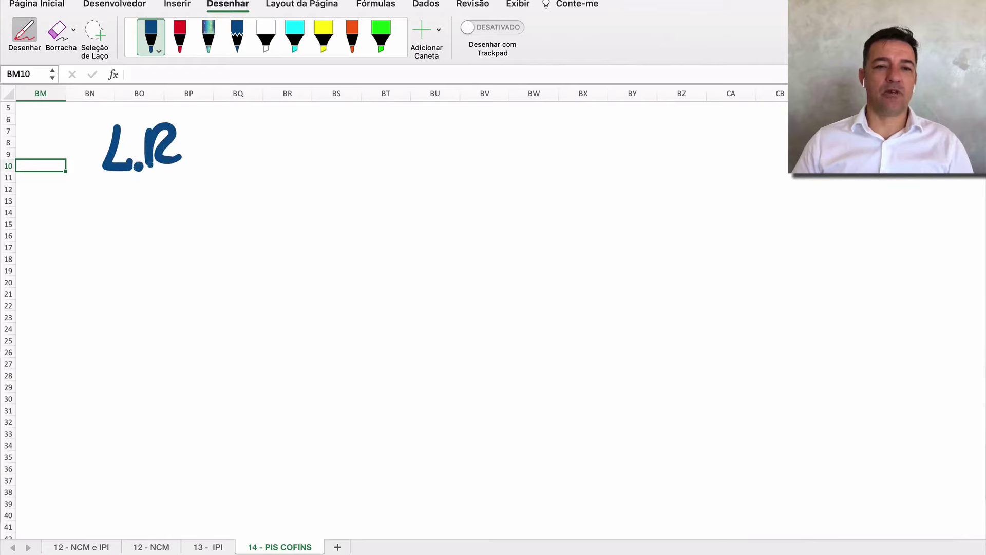
pyautogui.moveTo(83, 187); pyautogui.dragTo(210, 182)
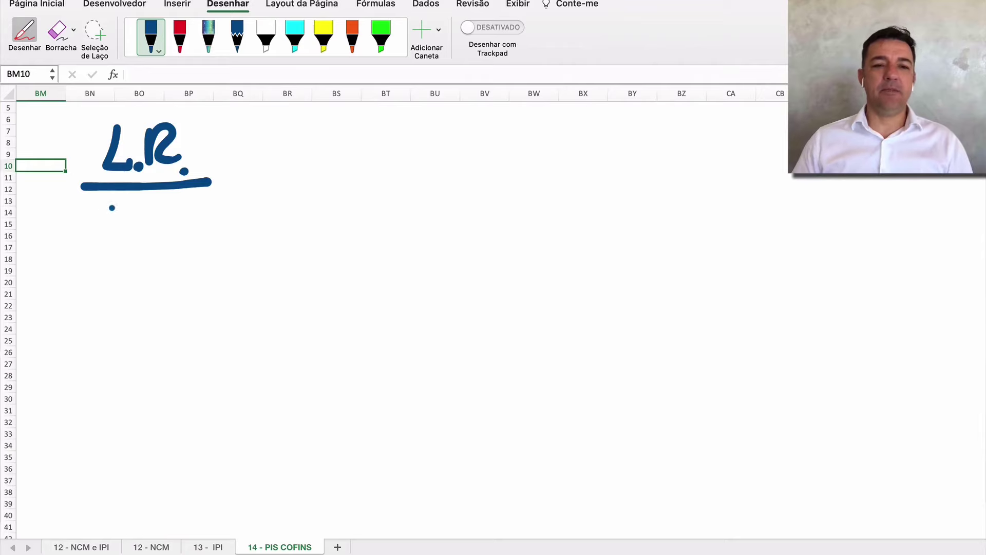
# Handwrite an underlined "L.P." directly below the "L.R." note.
pyautogui.moveTo(113, 207); pyautogui.dragTo(124, 250)
pyautogui.moveTo(169, 216)
pyautogui.mouseDown()
pyautogui.moveTo(172, 252)
pyautogui.moveTo(190, 238)
pyautogui.mouseUp()
pyautogui.moveTo(85, 273); pyautogui.dragTo(203, 273)
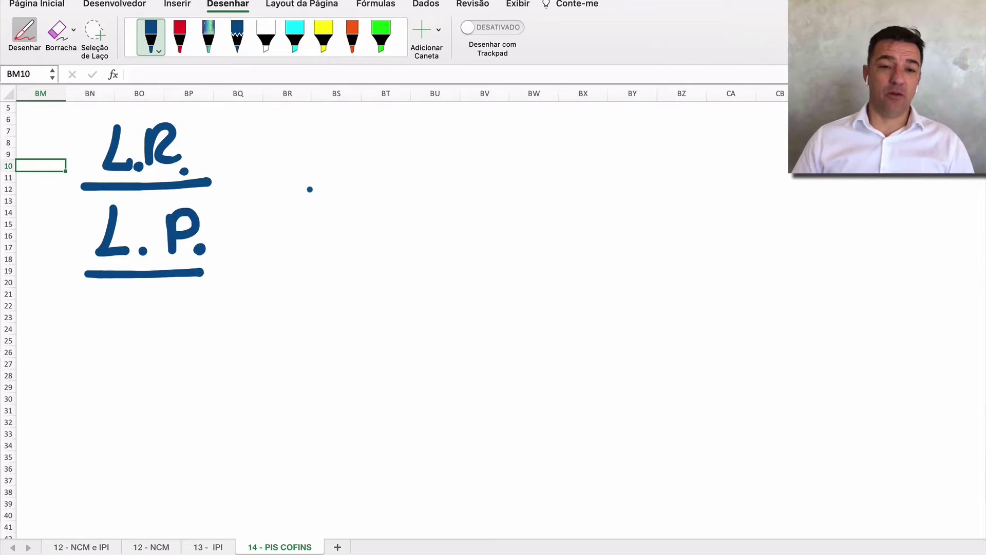
# Handwrite "D/C" beside the two notes and draw an arrow to it from "L.P.".
pyautogui.moveTo(322, 145); pyautogui.dragTo(315, 202)
pyautogui.moveTo(285, 153)
pyautogui.mouseDown()
pyautogui.moveTo(352, 163)
pyautogui.moveTo(311, 212)
pyautogui.mouseUp()
pyautogui.moveTo(385, 150); pyautogui.dragTo(357, 200)
pyautogui.moveTo(418, 159)
pyautogui.mouseDown()
pyautogui.moveTo(390, 181)
pyautogui.moveTo(421, 202)
pyautogui.mouseUp()
pyautogui.moveTo(230, 222)
pyautogui.mouseDown()
pyautogui.moveTo(286, 193)
pyautogui.moveTo(300, 197)
pyautogui.mouseUp()
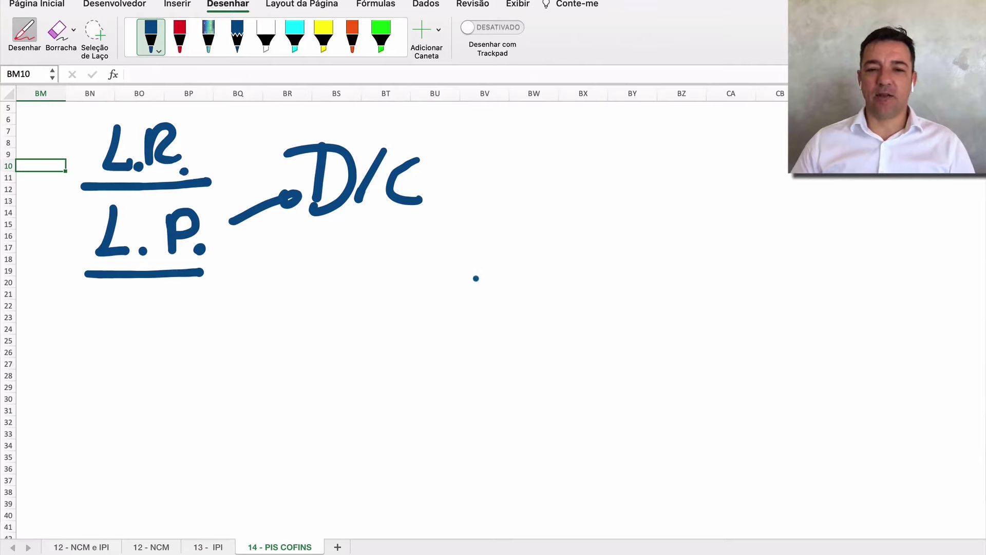
# Sketch a supply chain of a factory, a truck and a box around BU17:CB23, linked by curved arrows.
pyautogui.moveTo(422, 290)
pyautogui.mouseDown()
pyautogui.moveTo(442, 252)
pyautogui.moveTo(576, 231)
pyautogui.moveTo(592, 294)
pyautogui.mouseUp()
pyautogui.moveTo(597, 248); pyautogui.dragTo(590, 294)
pyautogui.moveTo(665, 260)
pyautogui.mouseDown()
pyautogui.moveTo(659, 293)
pyautogui.moveTo(614, 317)
pyautogui.moveTo(633, 306)
pyautogui.mouseUp()
pyautogui.moveTo(661, 306)
pyautogui.mouseDown()
pyautogui.moveTo(658, 321)
pyautogui.moveTo(680, 302)
pyautogui.mouseUp()
pyautogui.moveTo(679, 255)
pyautogui.mouseDown()
pyautogui.moveTo(698, 236)
pyautogui.moveTo(760, 220)
pyautogui.moveTo(814, 302)
pyautogui.moveTo(787, 263)
pyautogui.mouseUp()
# Label the truck "LP" and the factory and box "LR", and underline the "D/C" note.
pyautogui.moveTo(620, 173)
pyautogui.mouseDown()
pyautogui.moveTo(617, 208)
pyautogui.moveTo(643, 191)
pyautogui.mouseUp()
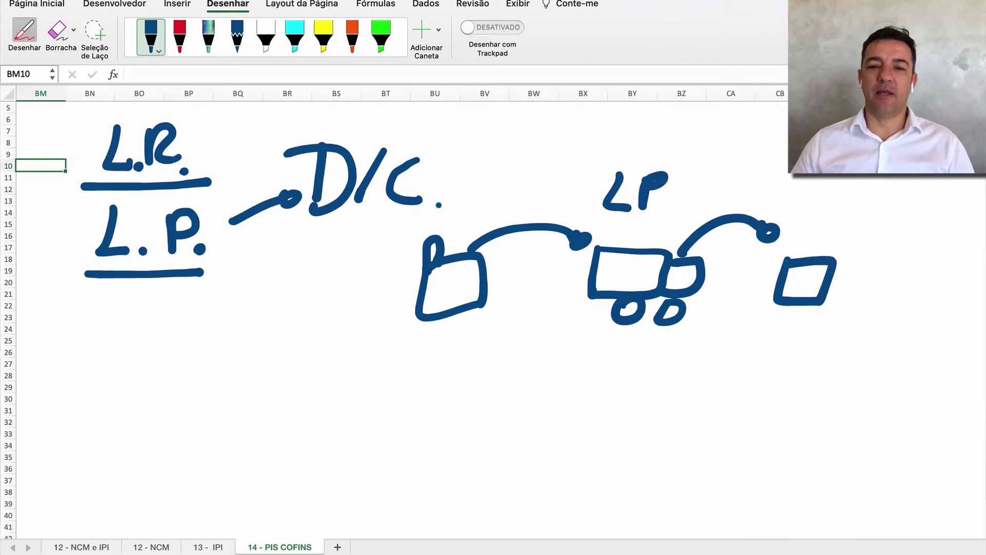
pyautogui.moveTo(446, 191)
pyautogui.mouseDown()
pyautogui.moveTo(455, 219)
pyautogui.moveTo(492, 211)
pyautogui.mouseUp()
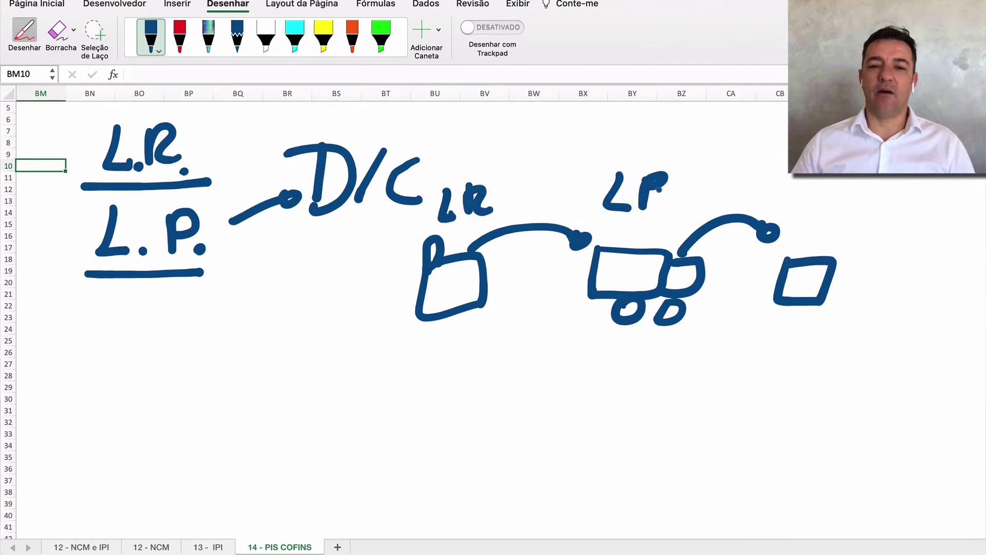
pyautogui.moveTo(784, 180); pyautogui.dragTo(789, 214)
pyautogui.moveTo(816, 184)
pyautogui.mouseDown()
pyautogui.moveTo(809, 215)
pyautogui.moveTo(822, 206)
pyautogui.moveTo(835, 216)
pyautogui.mouseUp()
pyautogui.moveTo(307, 227); pyautogui.dragTo(396, 210)
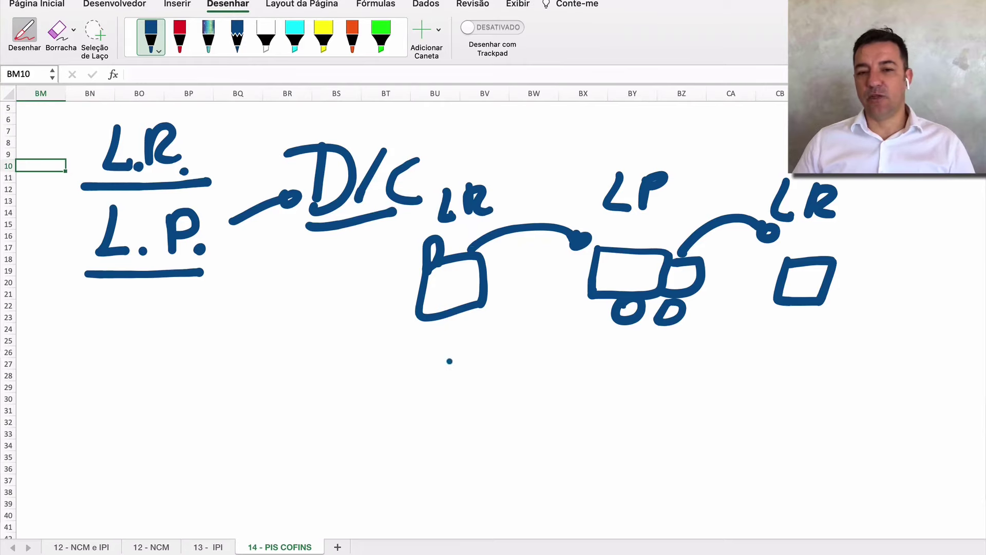
# Handwrite "100" under the factory with a value starting with "9" below it.
pyautogui.moveTo(428, 340); pyautogui.dragTo(423, 364)
pyautogui.moveTo(457, 340)
pyautogui.mouseDown()
pyautogui.moveTo(451, 362)
pyautogui.moveTo(469, 340)
pyautogui.mouseUp()
pyautogui.moveTo(490, 335)
pyautogui.mouseDown()
pyautogui.moveTo(485, 344)
pyautogui.moveTo(503, 334)
pyautogui.mouseUp()
pyautogui.moveTo(437, 385)
pyautogui.mouseDown()
pyautogui.moveTo(451, 383)
pyautogui.moveTo(445, 409)
pyautogui.mouseUp()
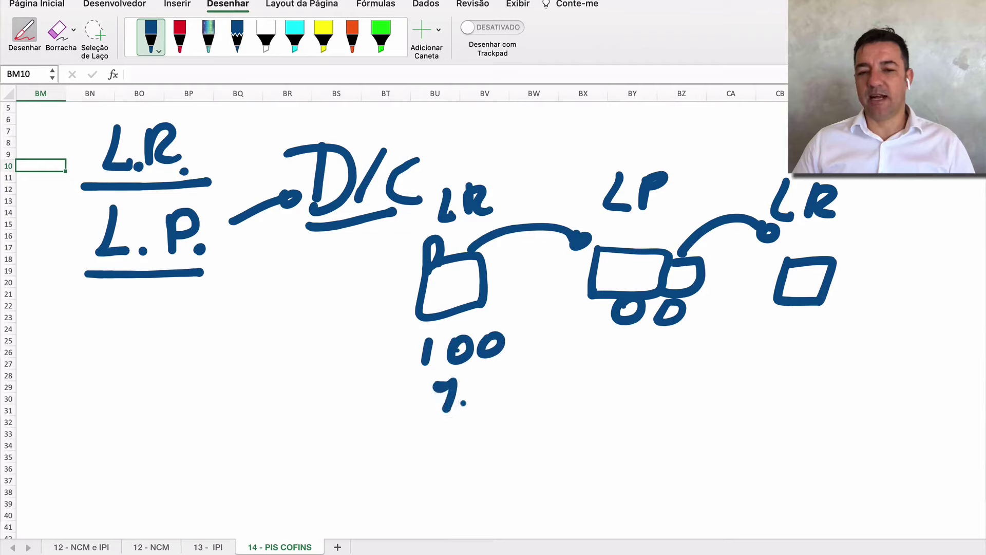